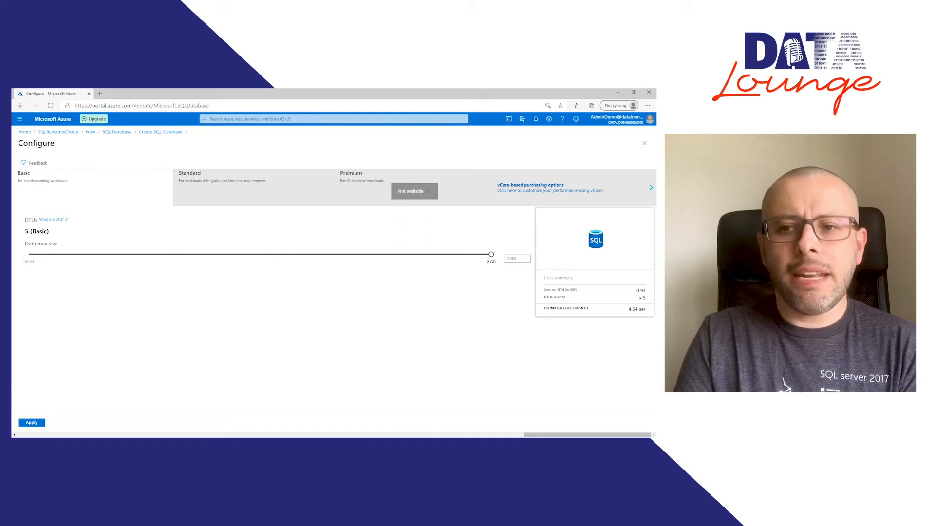
Step: Switch the database to vCore-based purchasing with the General Purpose tier and Provisioned compute
double_click(31, 220)
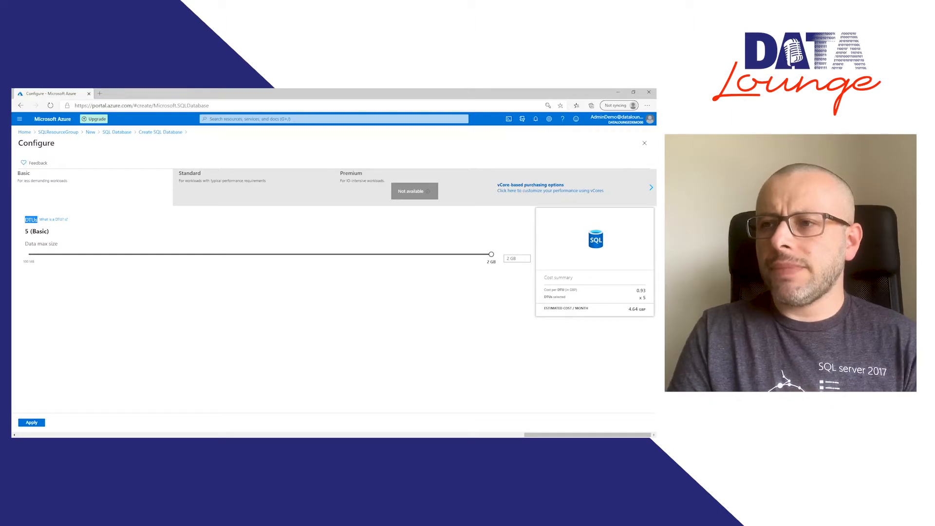
left_click(199, 186)
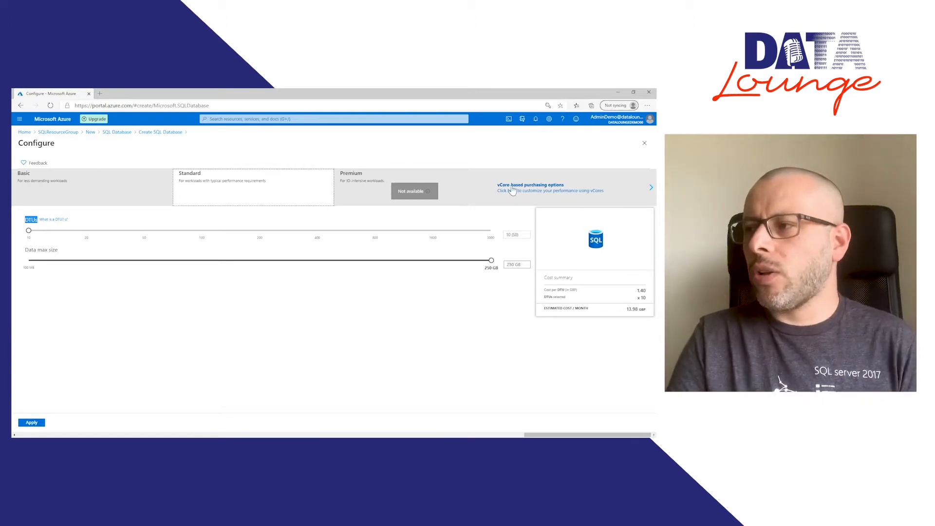
left_click(548, 191)
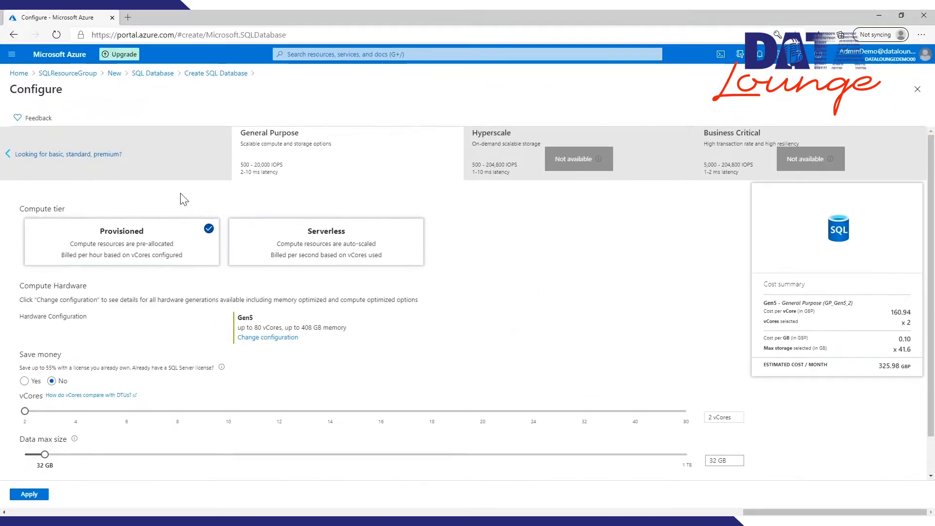
left_click(97, 244)
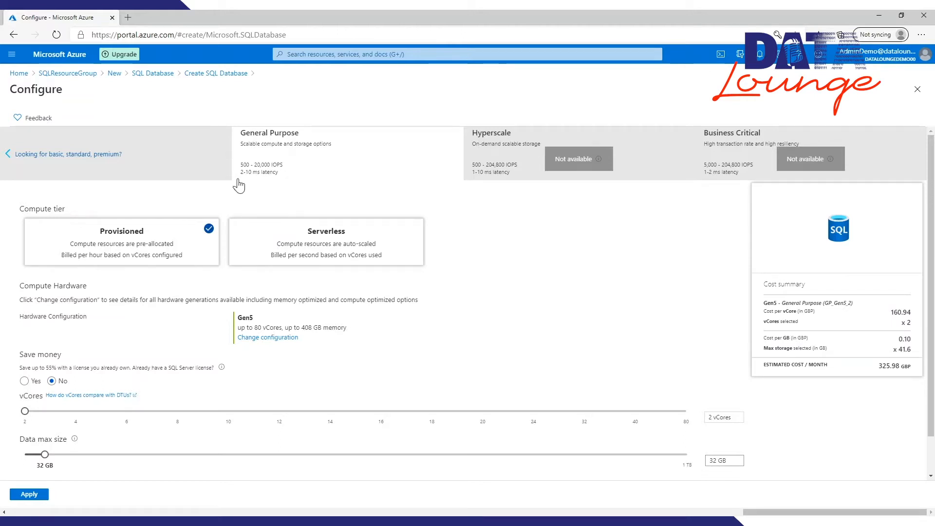
left_click(135, 249)
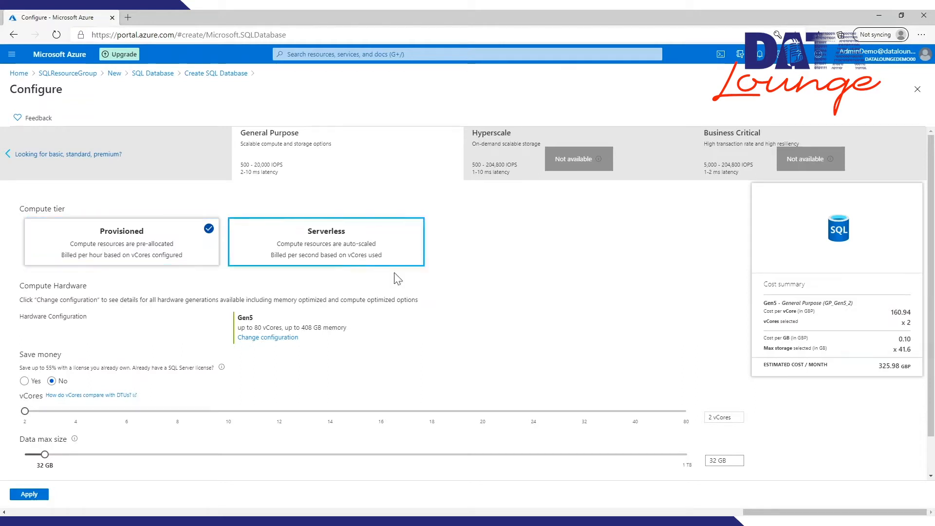
Step: Compare the Gen5 and Fsv2 Series hardware configurations, and leave the list without applying a change
scroll(445, 307, "down", 1)
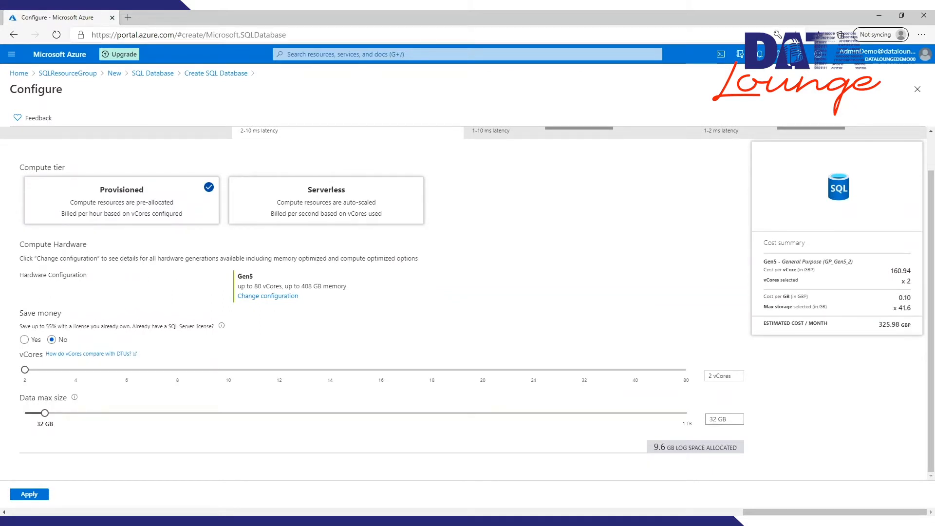
left_click(284, 298)
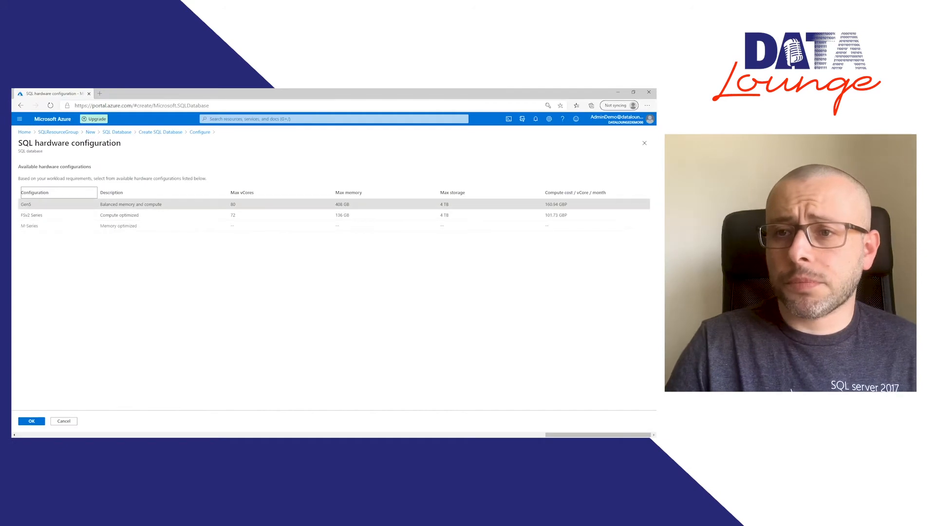
left_click(131, 204)
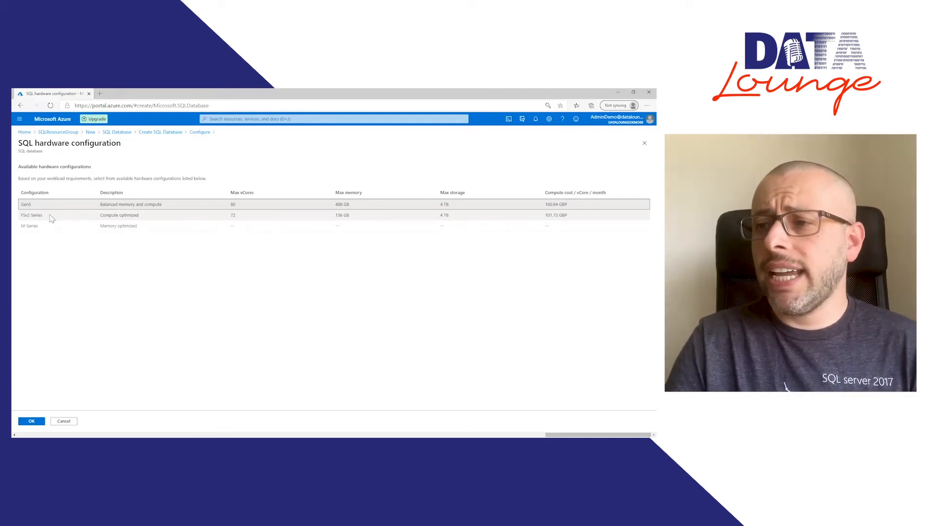
left_click(84, 222)
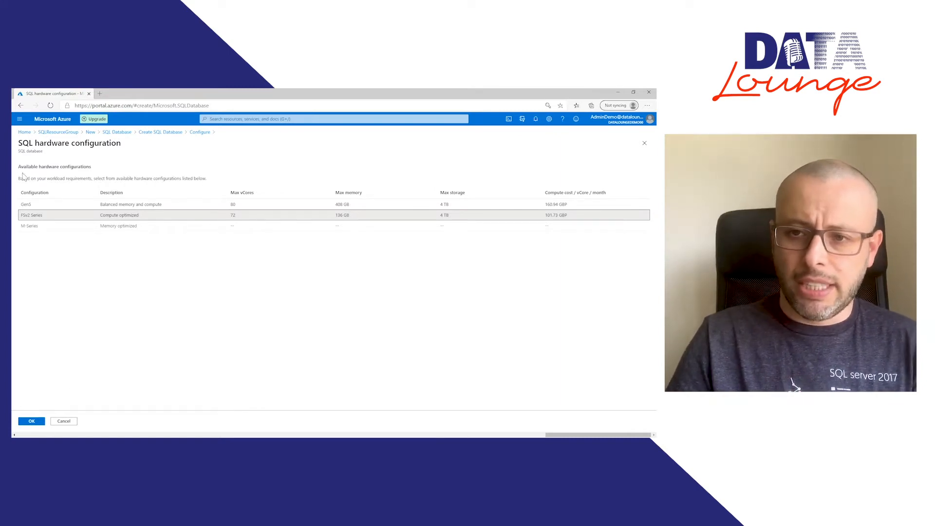
left_click(52, 204)
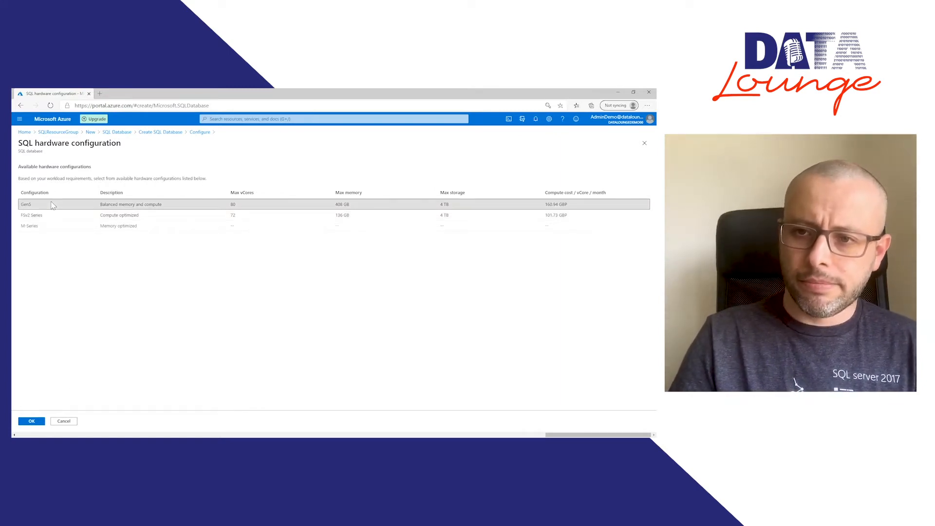
left_click(66, 423)
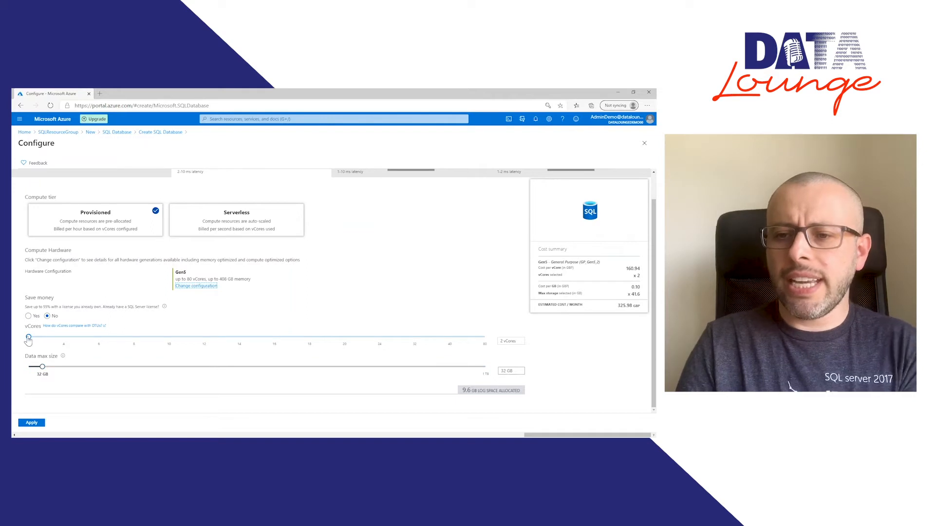
Step: Apply the General Purpose configuration with 2 vCores and a 32 GB data max size to the database
left_click_drag(29, 340, 128, 295)
left_click_drag(18, 287, 15, 312)
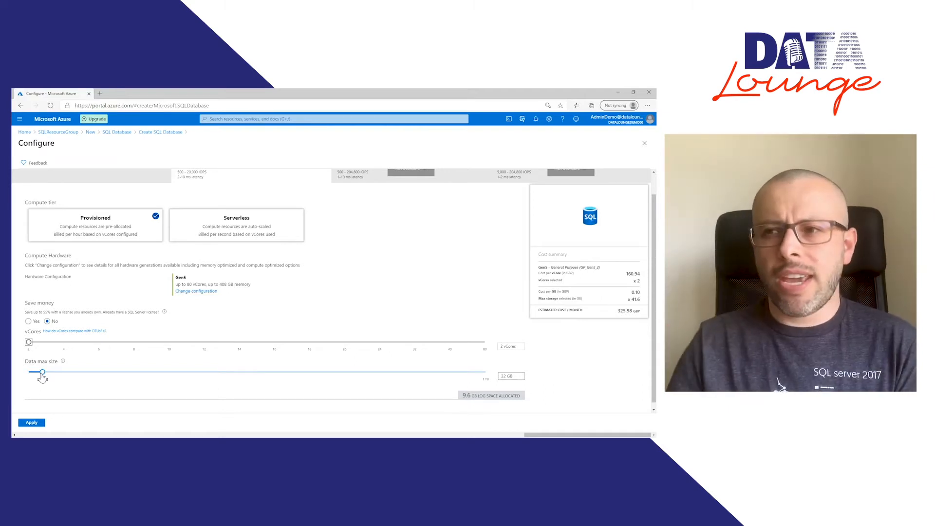
scroll(363, 290, "up", 1)
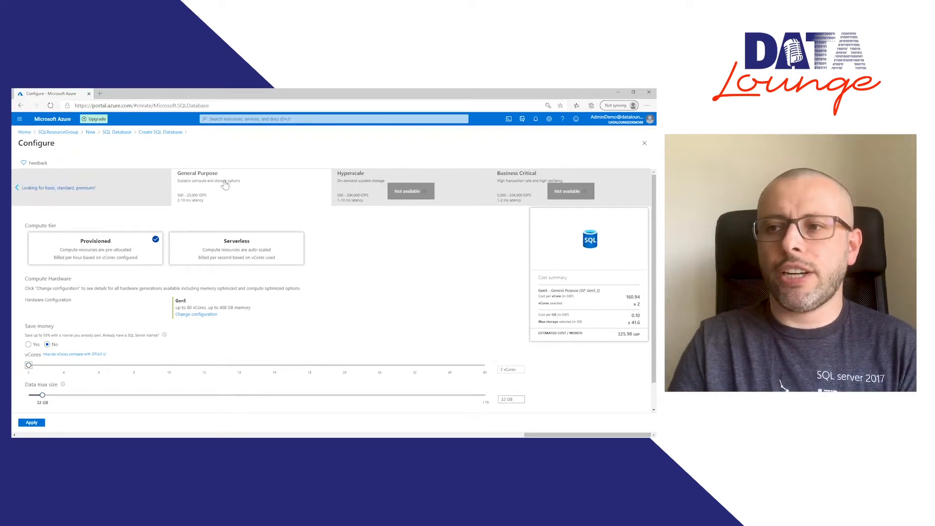
scroll(373, 291, "down", 1)
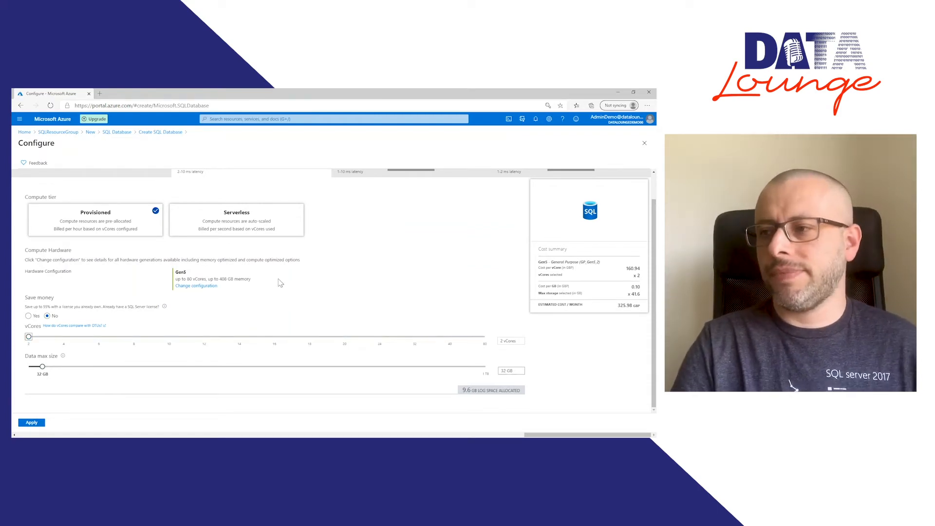
left_click(31, 423)
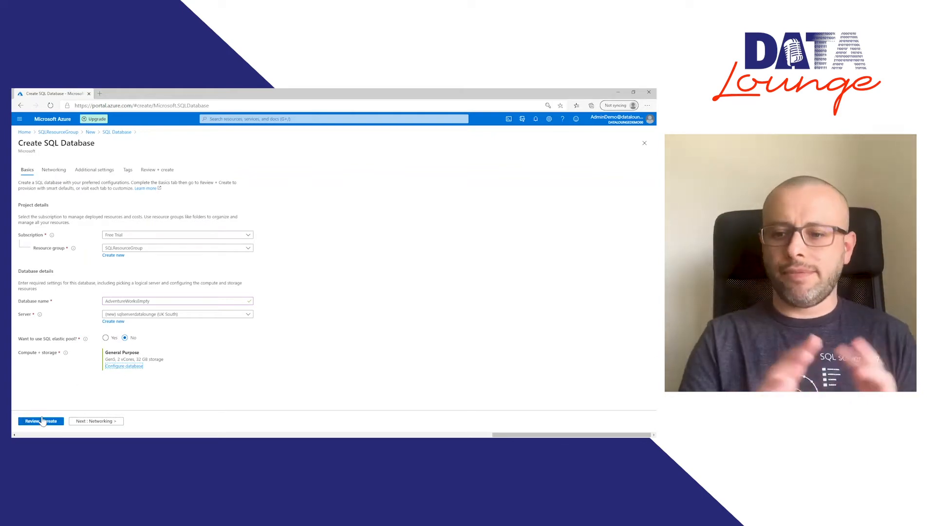
Step: Set the new server's network connectivity method to Public endpoint
left_click(104, 422)
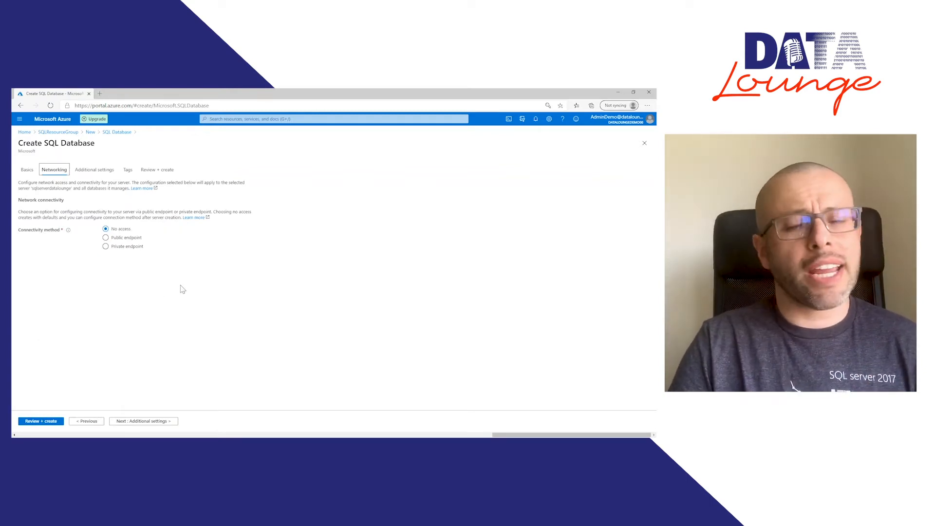
left_click(105, 238)
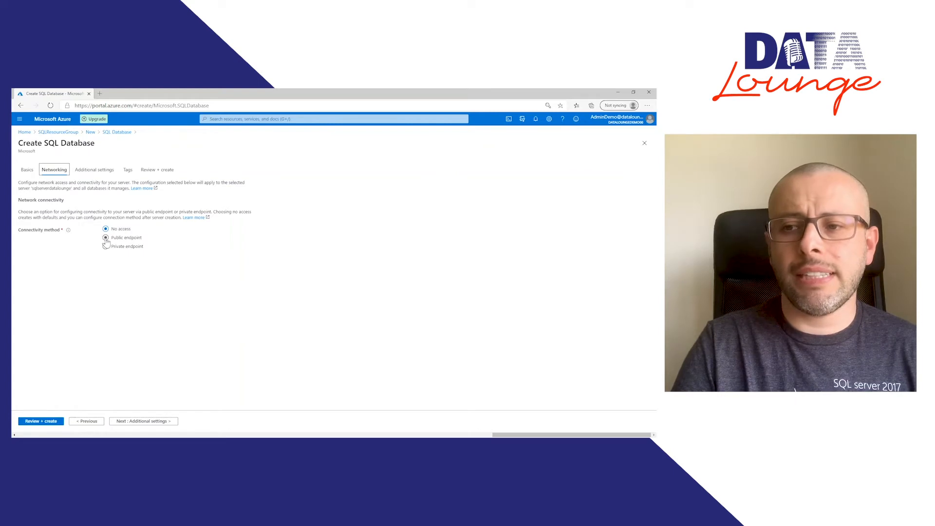
left_click(106, 246)
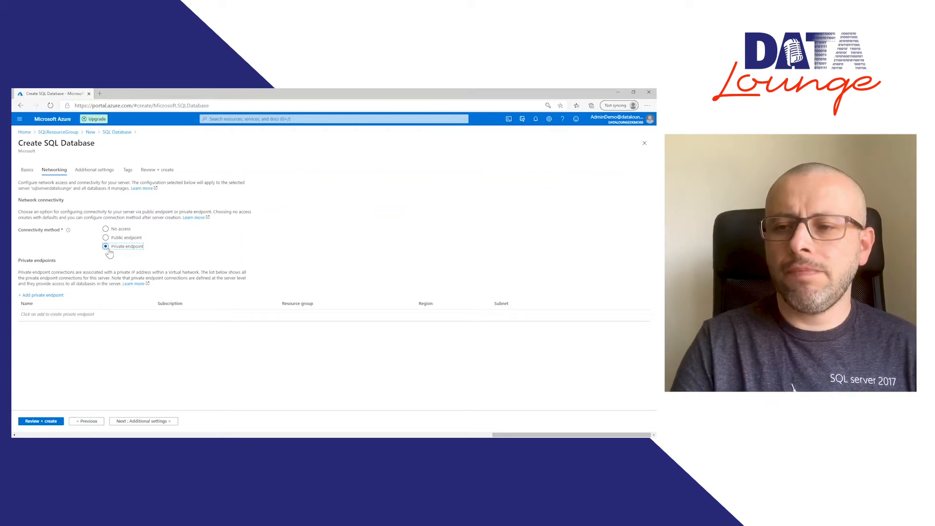
left_click(113, 240)
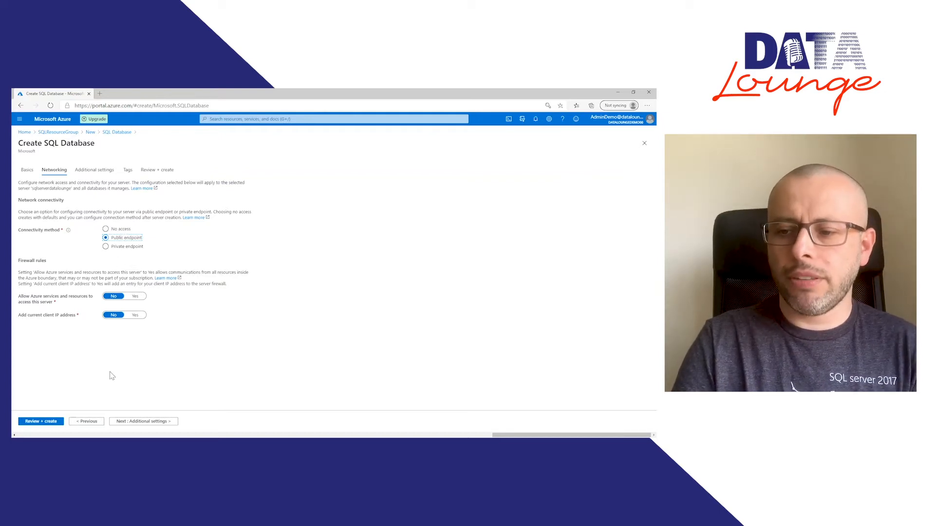
Step: In the additional settings, set advanced data security to Not now
left_click(142, 421)
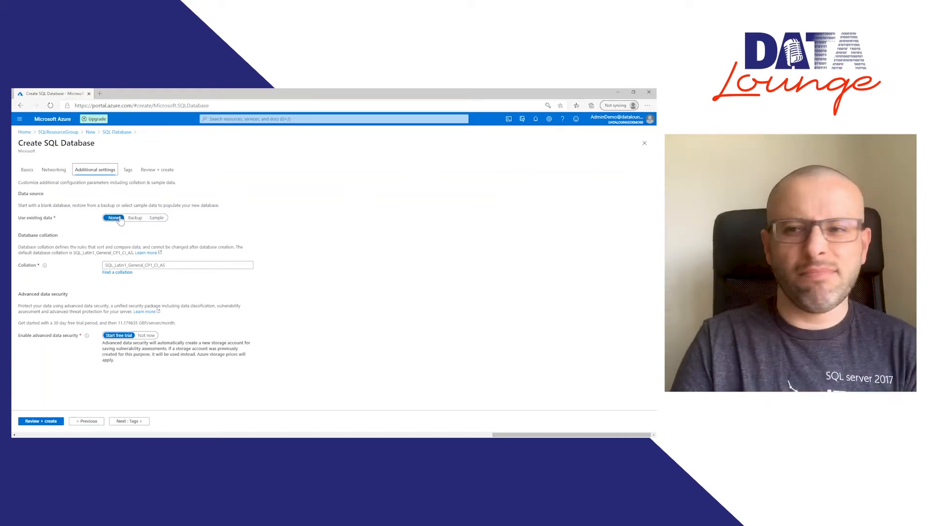
left_click(177, 265)
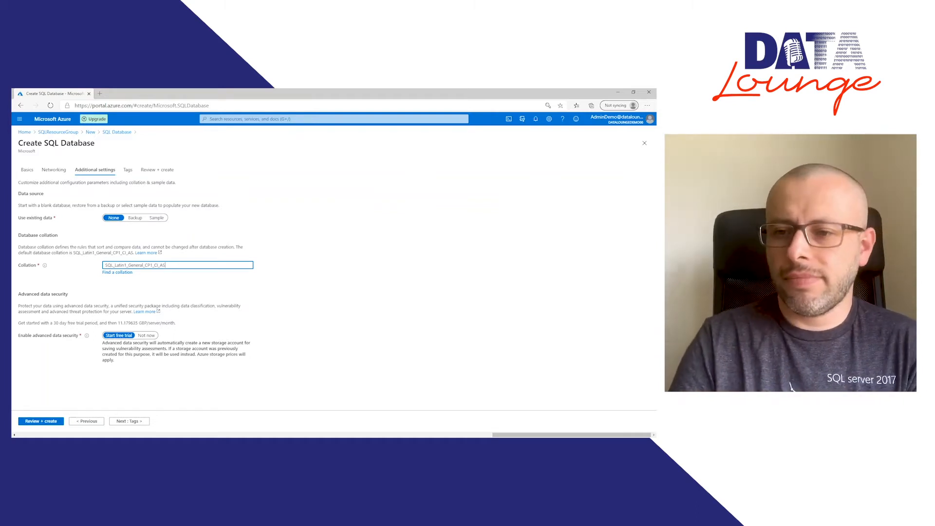
left_click(141, 337)
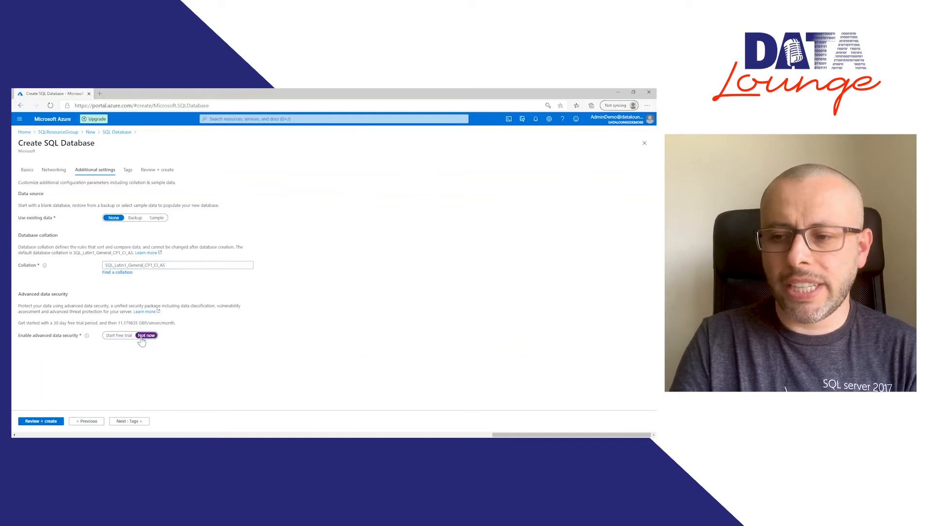
Step: Skip the tags, review the configuration summary, and create the AdventureWorksEmpty database
left_click(138, 423)
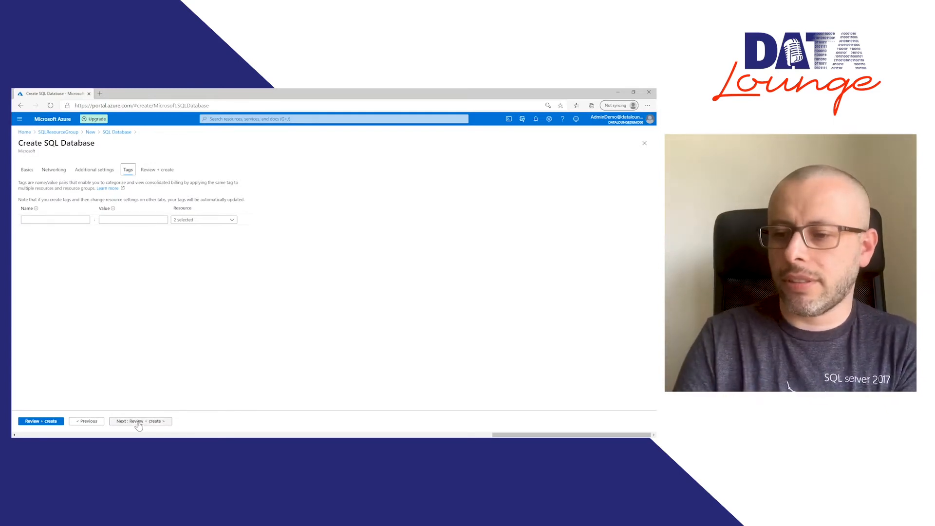
left_click(139, 423)
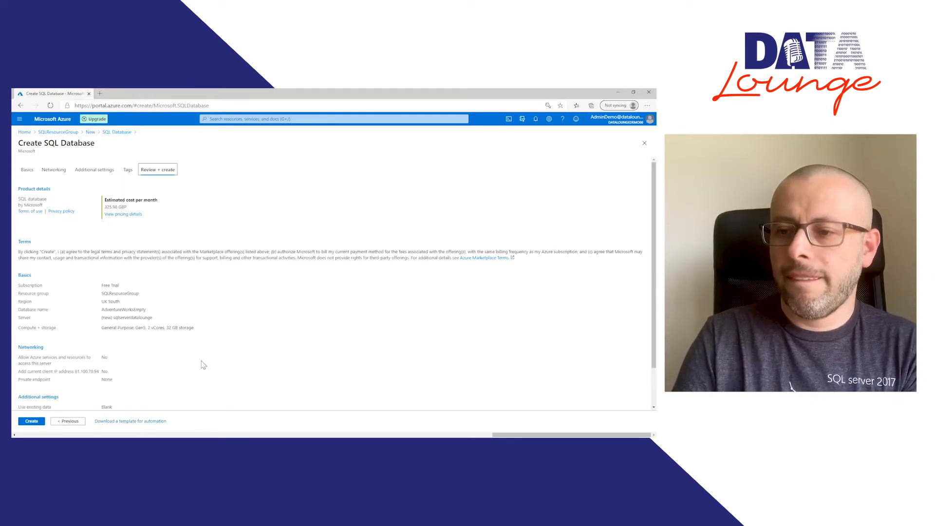
scroll(204, 365, "down", 2)
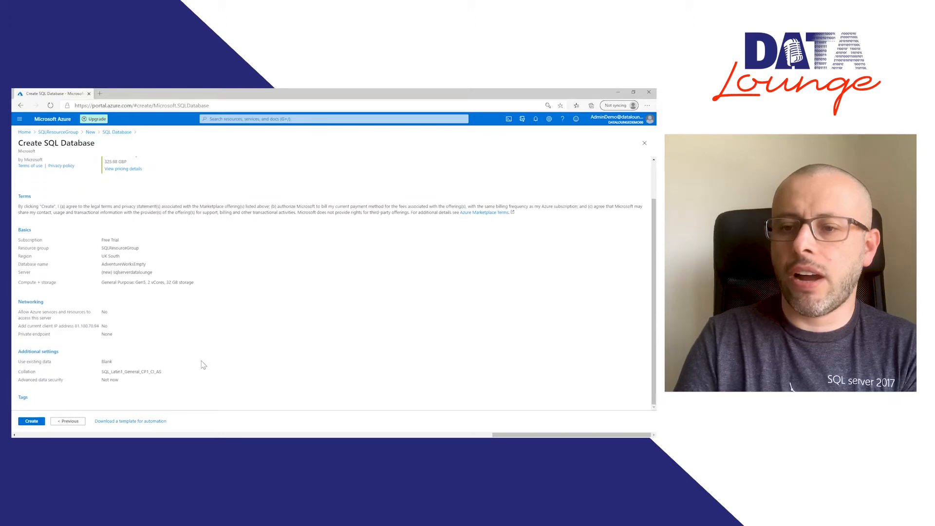
scroll(203, 366, "up", 2)
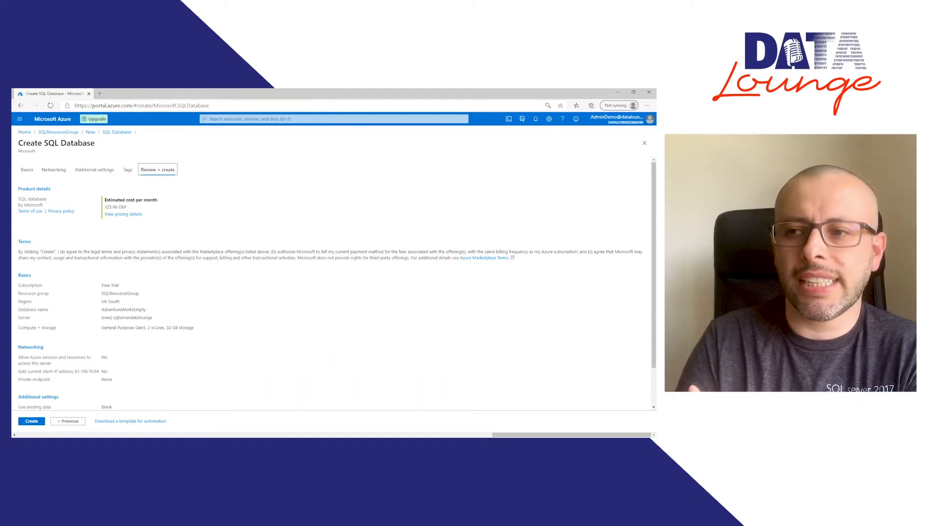
scroll(161, 268, "down", 2)
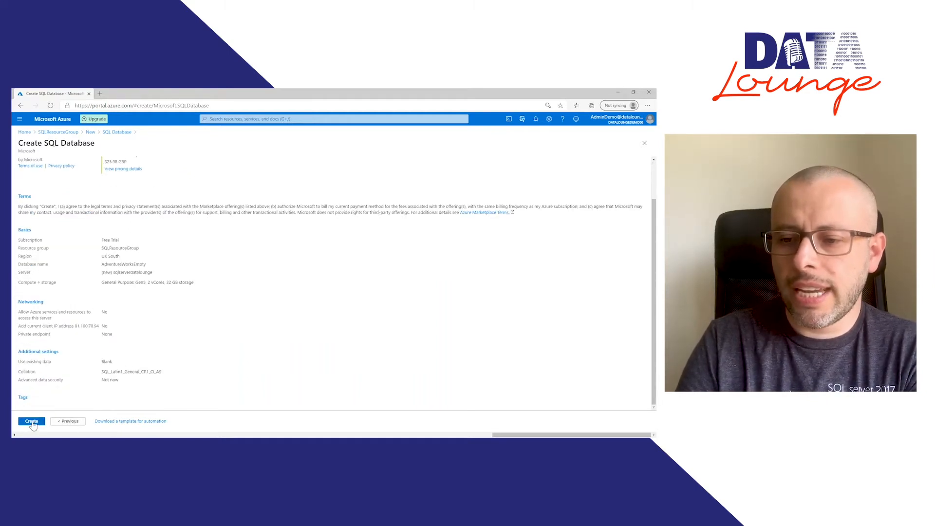
left_click(32, 421)
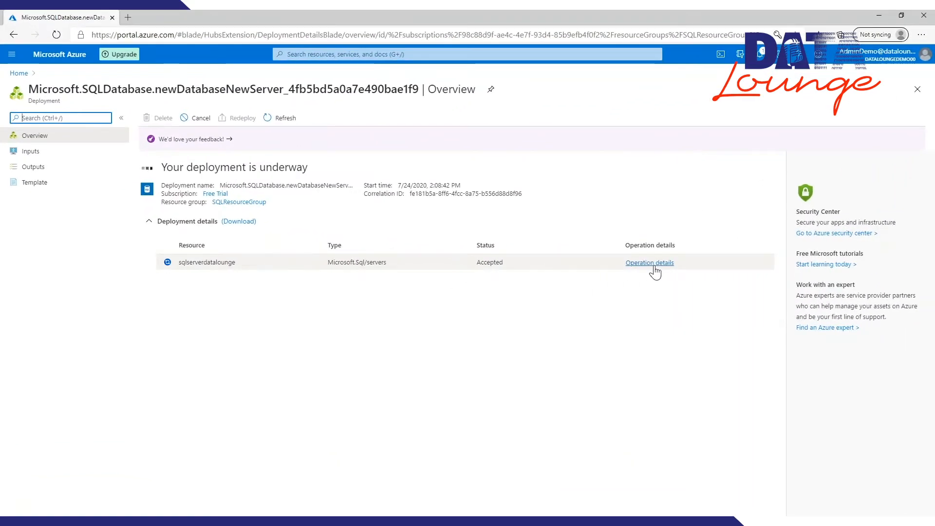
Step: Examine the operation details of the sqlserverdatalounge server deployment and the AdventureWorksEmpty entry in the resource list
left_click(653, 263)
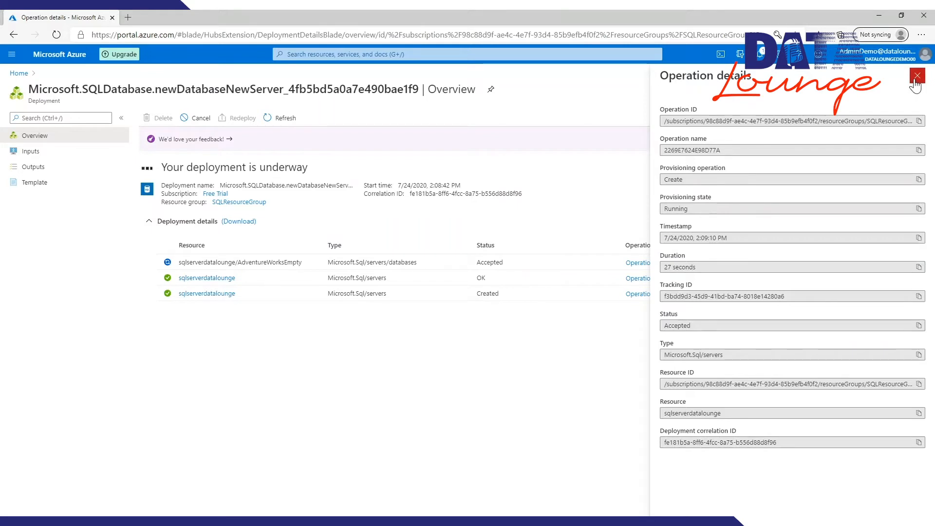
left_click(916, 85)
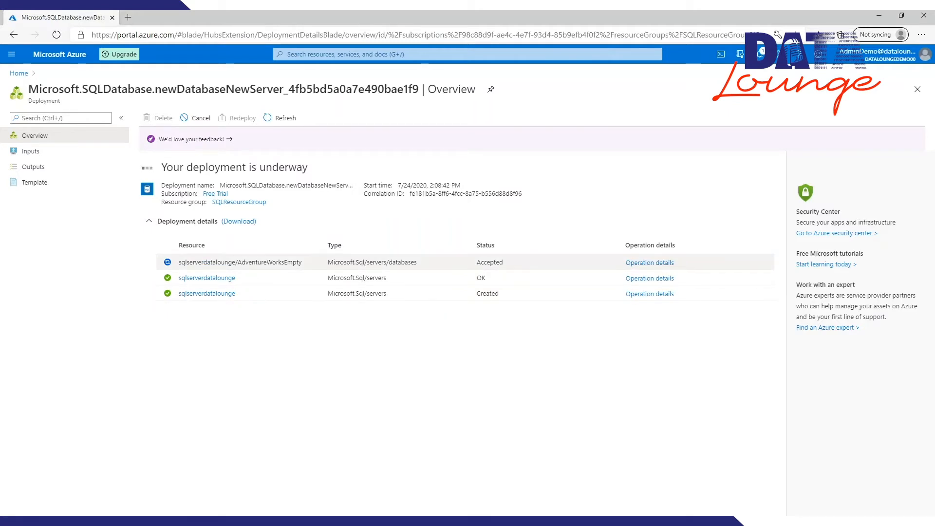
double_click(269, 262)
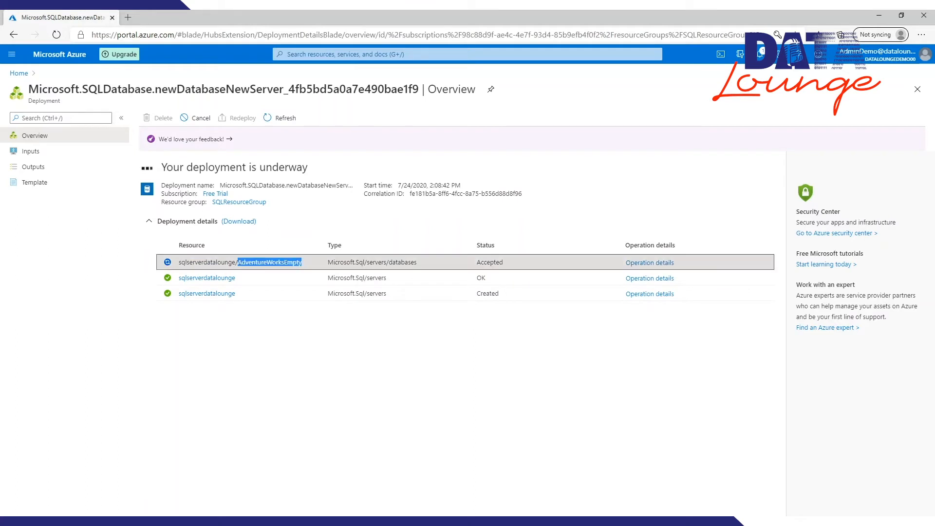
left_click(481, 344)
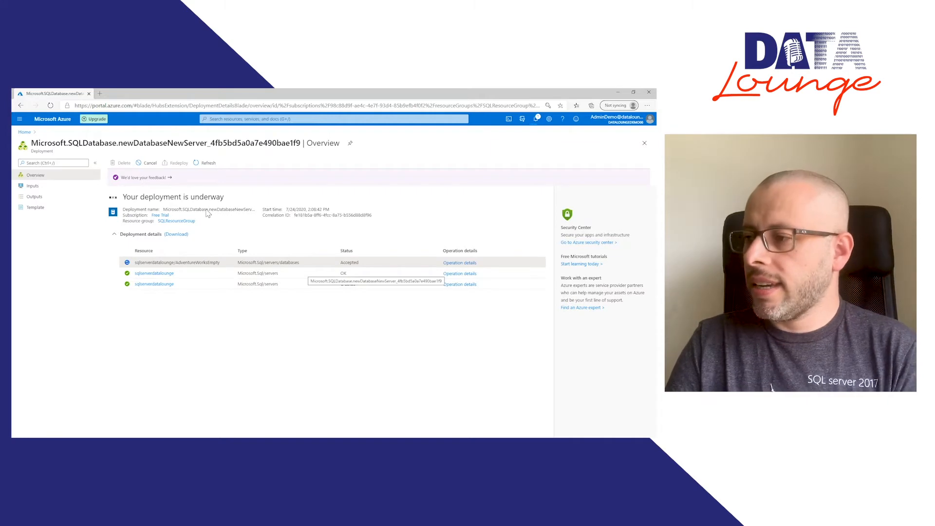
Step: Look through the deployment's input parameters down to the private endpoint and client IP settings
left_click(51, 189)
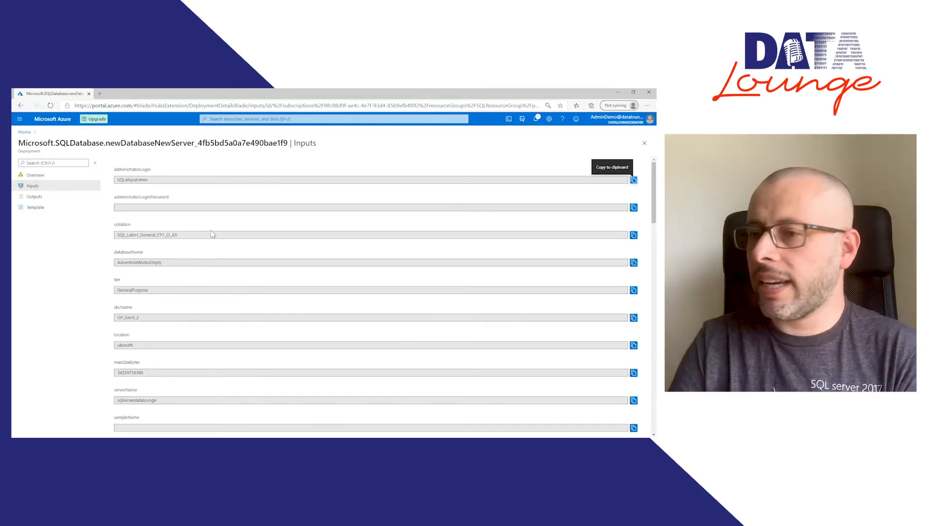
scroll(158, 169, "down", 10)
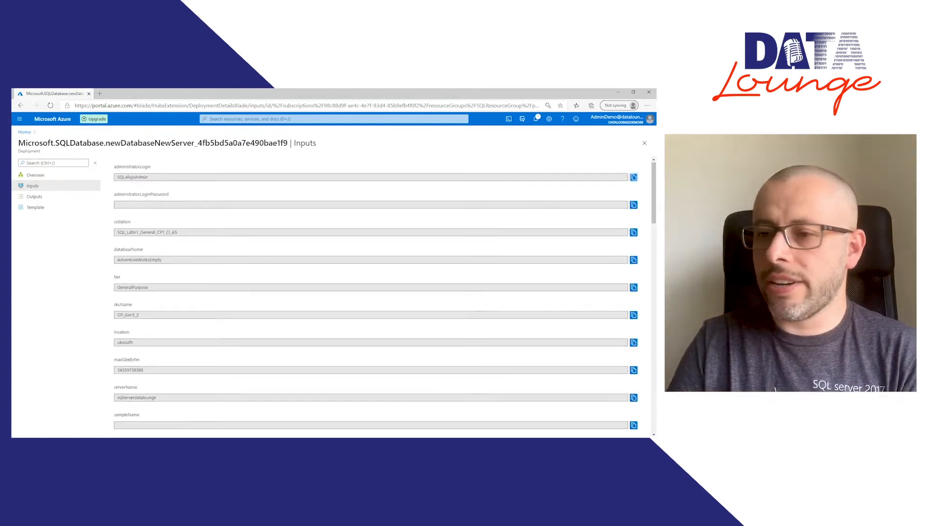
scroll(370, 297, "down", 10)
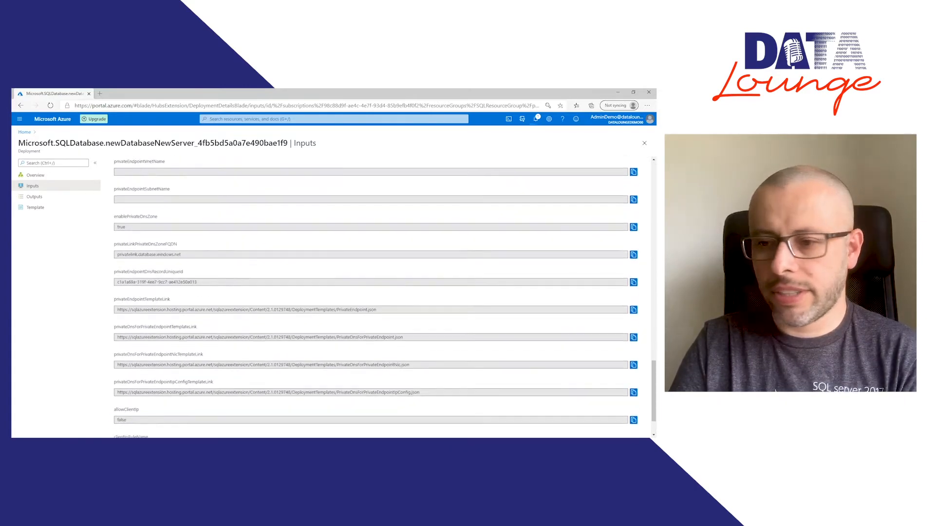
Step: Review the deployment's outputs and template, and expand the deployment details in its overview
left_click(35, 198)
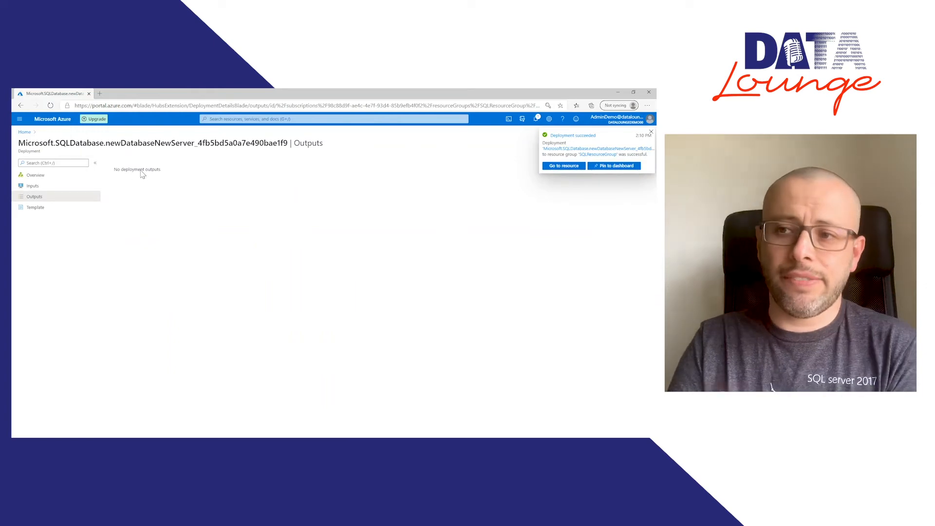
left_click(51, 210)
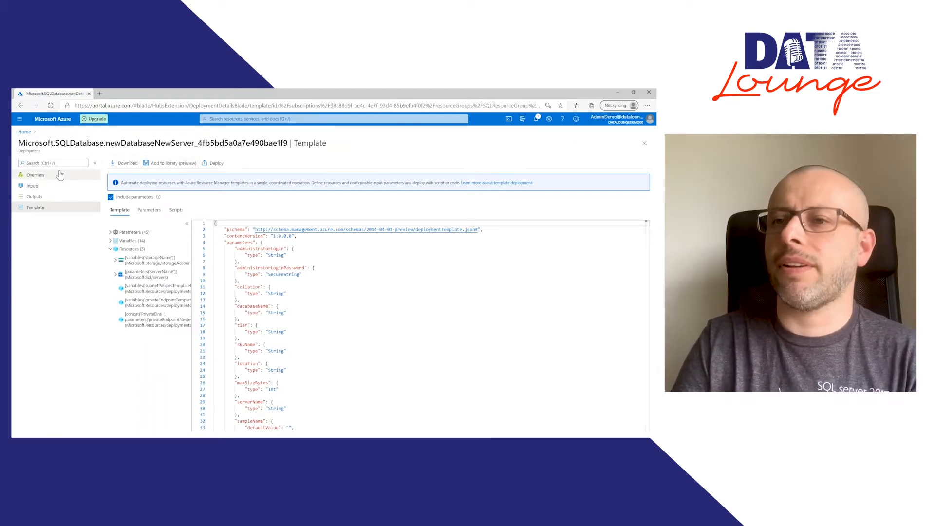
left_click(31, 179)
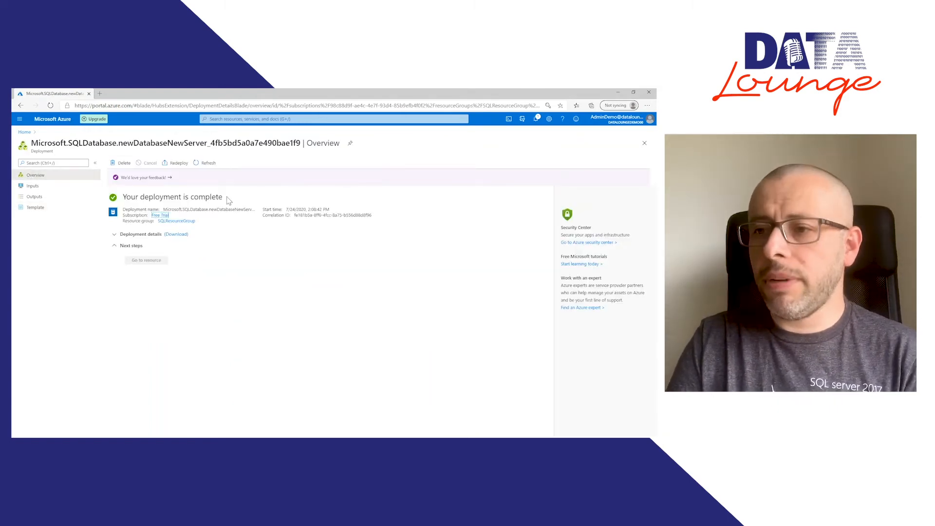
left_click(118, 247)
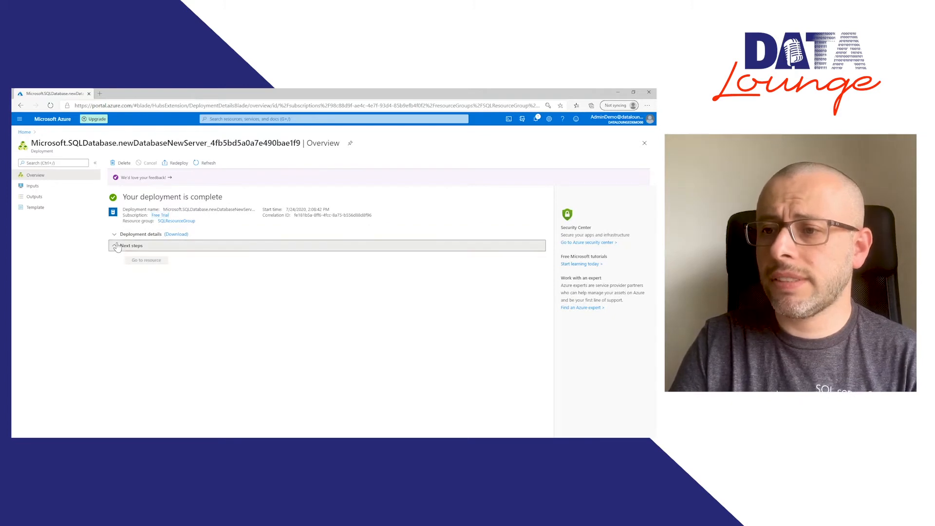
left_click(118, 246)
left_click(116, 234)
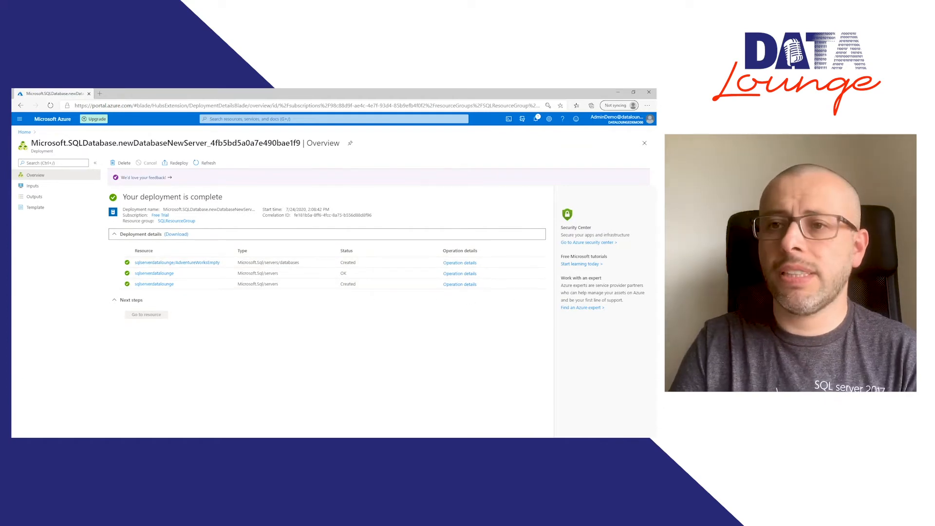
Step: From the portal home, open the SQLResourceGroup resource group and look over the sqlserverdatalounge server's overview
left_click(25, 132)
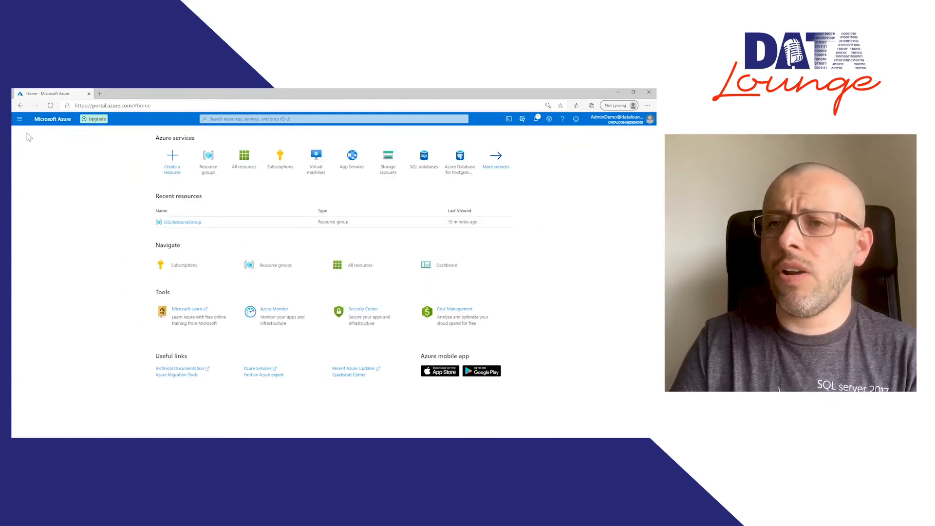
left_click(285, 272)
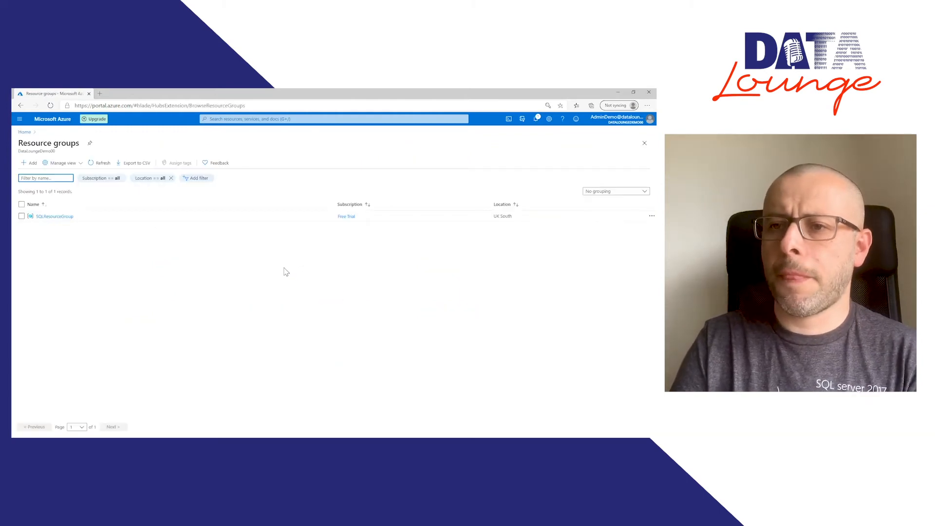
left_click(57, 218)
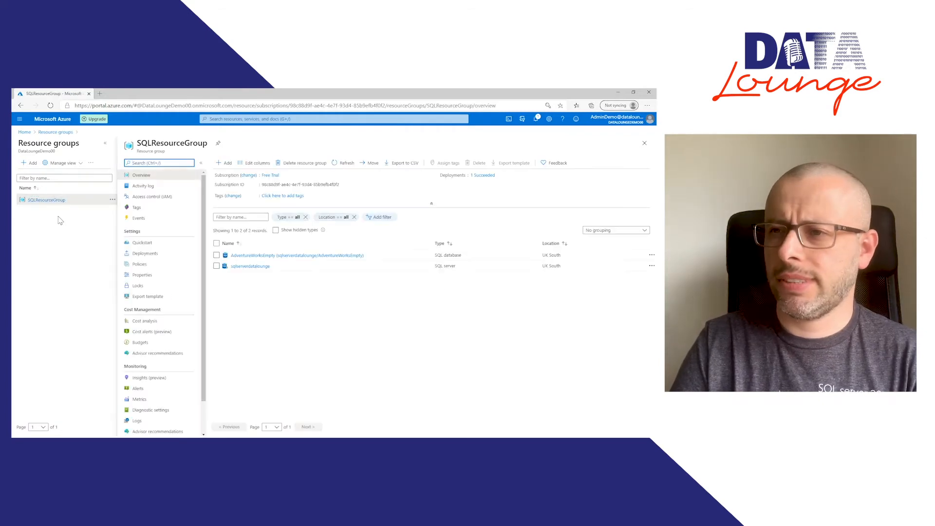
left_click(326, 329)
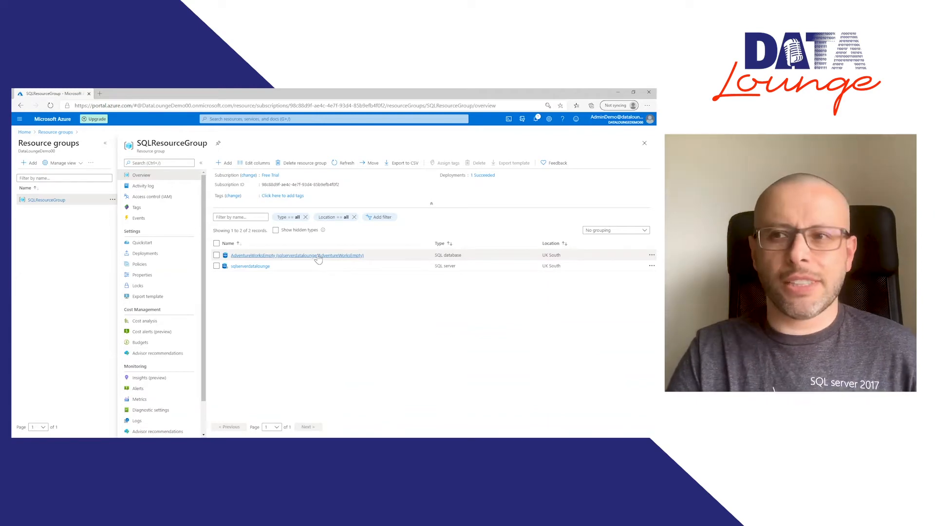
left_click(246, 267)
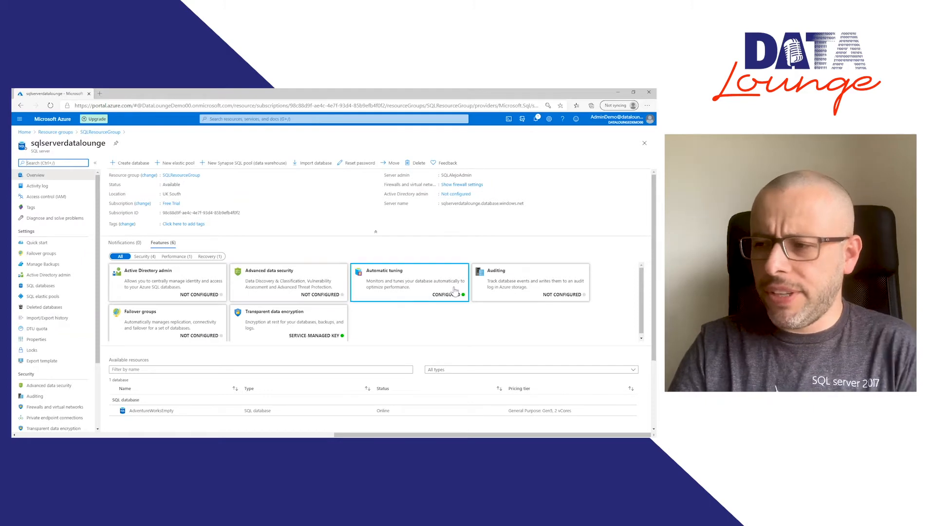
scroll(456, 327, "down", 1)
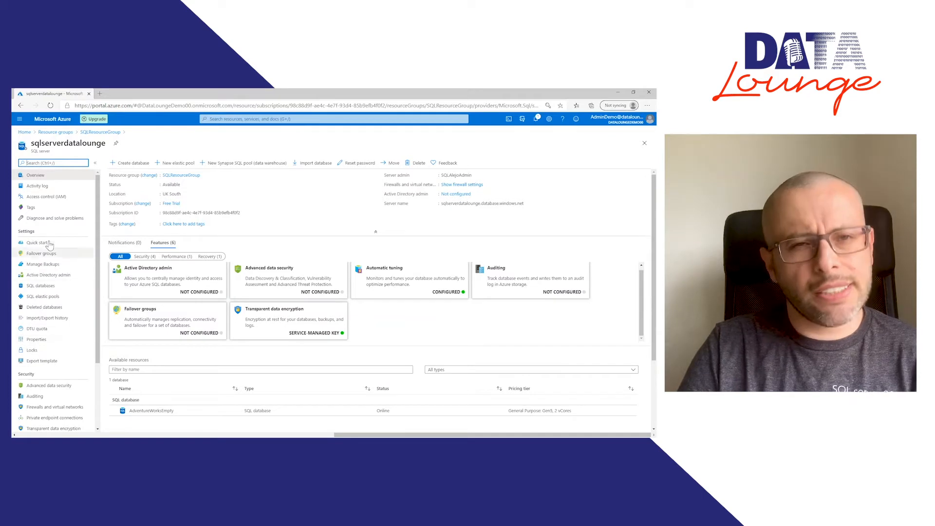
Step: Open AdventureWorksEmpty from the server's databases and try to sign in to its query editor with the SQL admin password
left_click(43, 289)
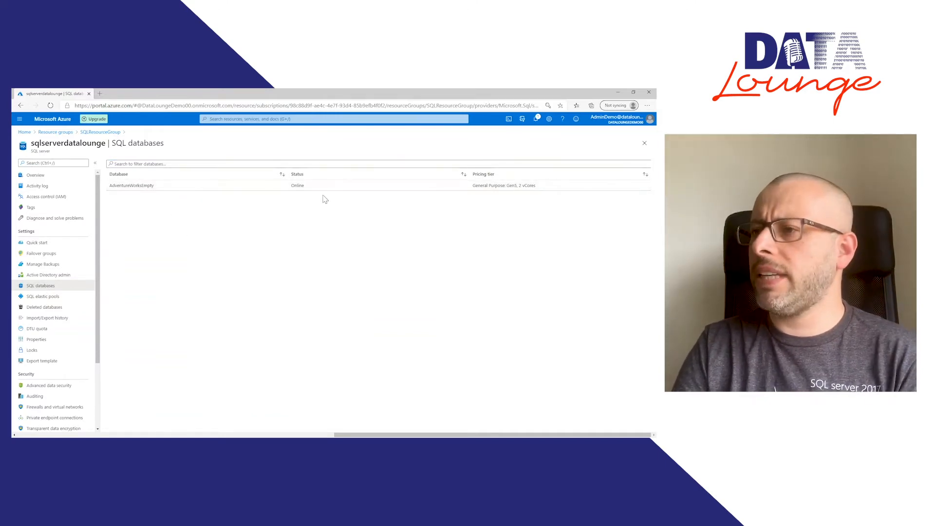
left_click(355, 189)
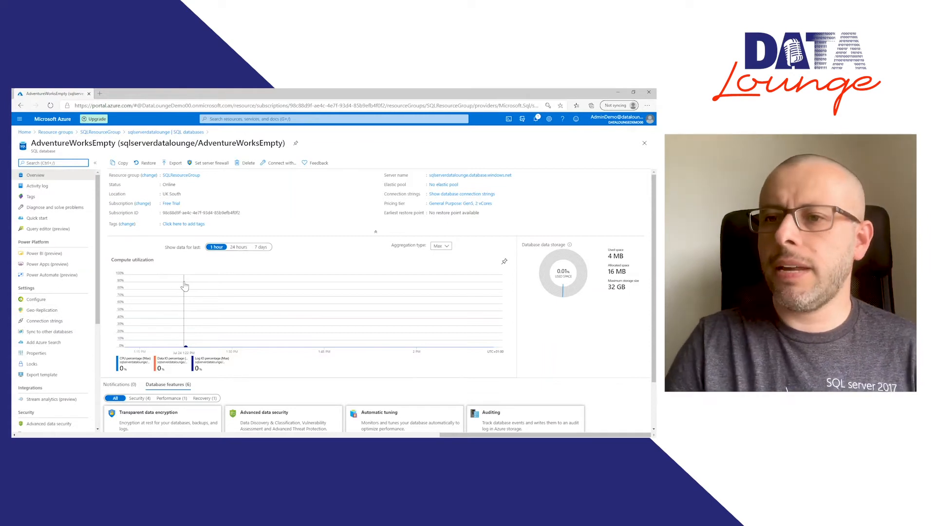
left_click(59, 232)
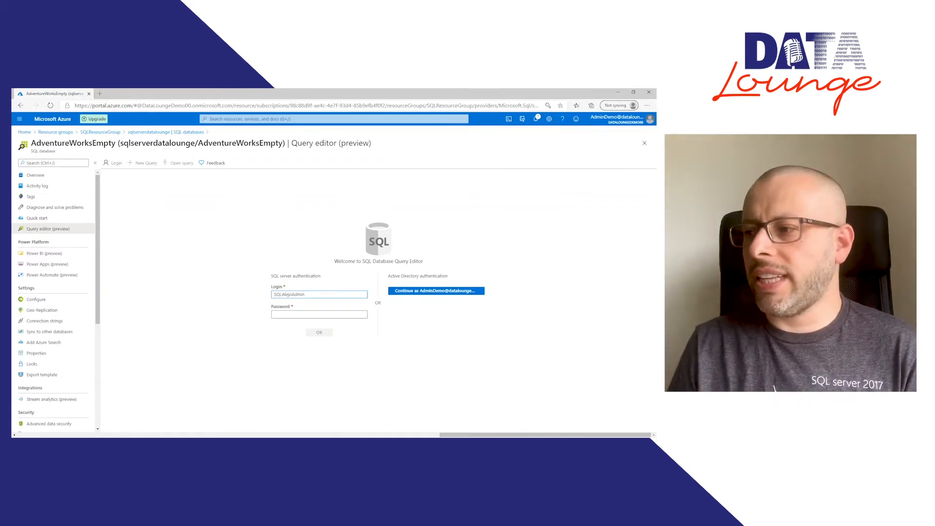
left_click(304, 315)
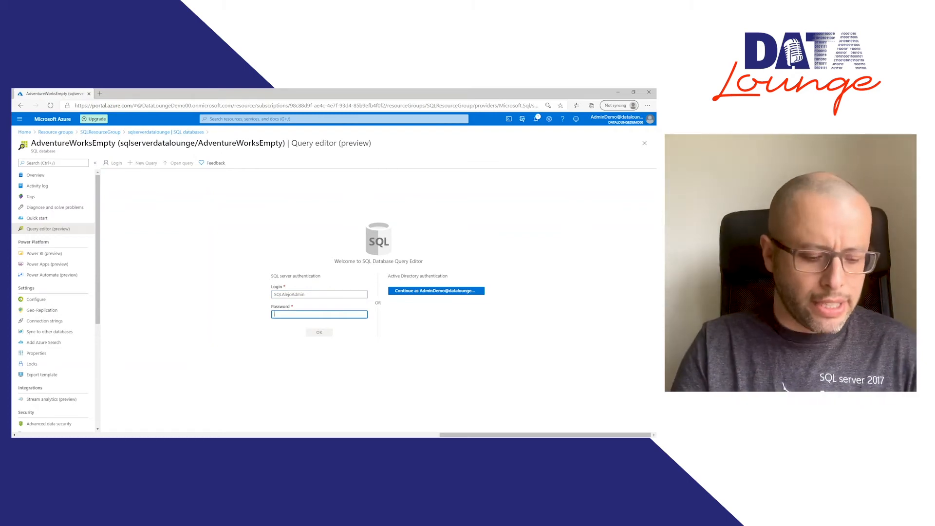
type("•")
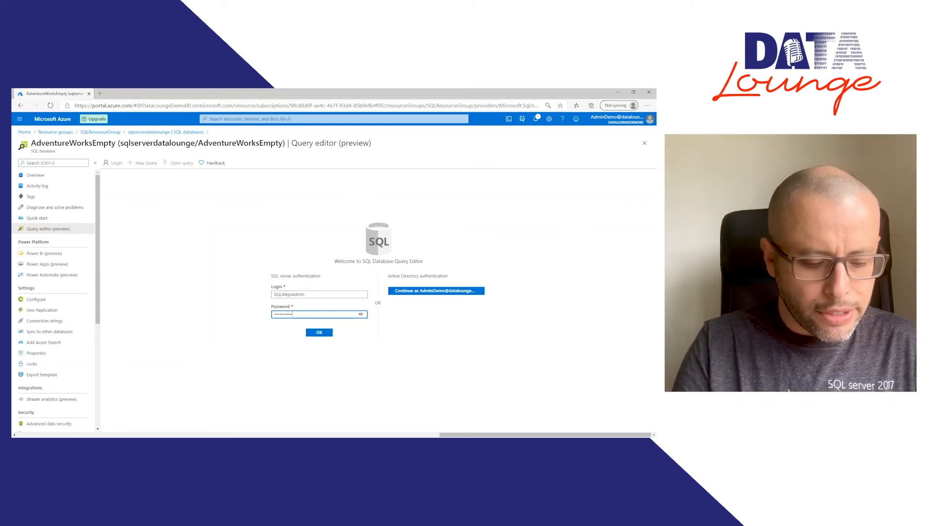
left_click(319, 335)
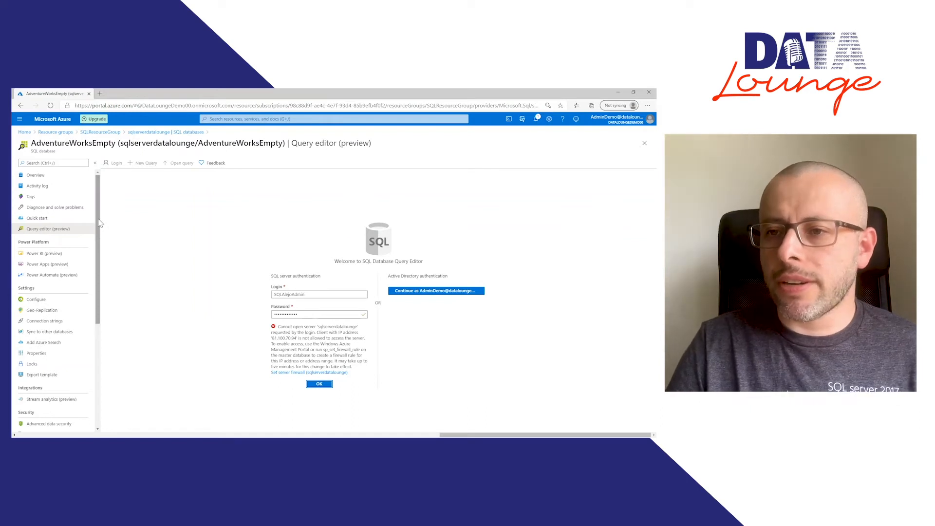
Step: Return to SQLResourceGroup and open the firewall and virtual network settings of the sqlserverdatalounge server
left_click_drag(99, 219, 99, 350)
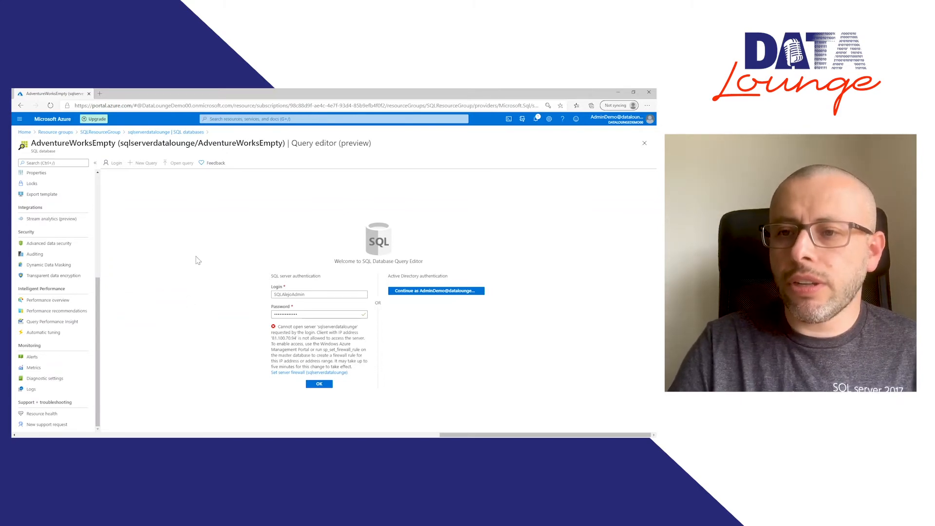
left_click(98, 191)
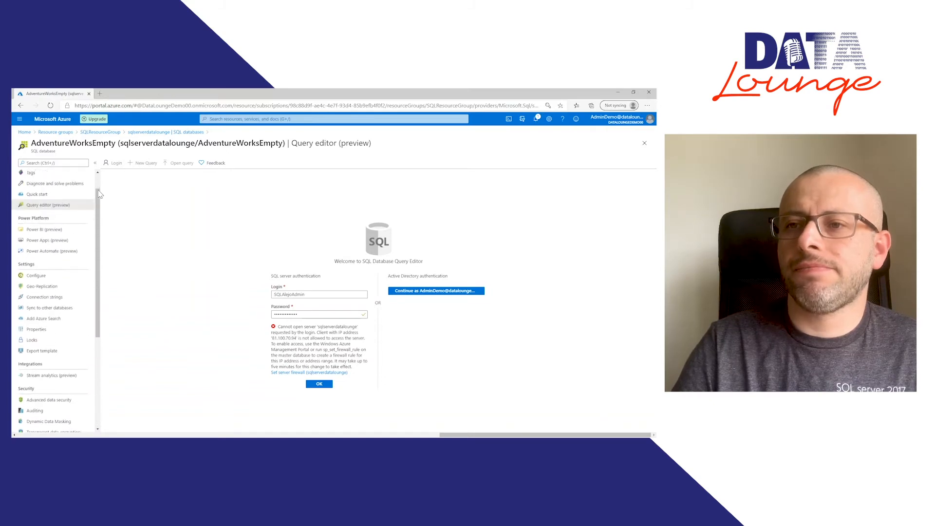
left_click_drag(98, 190, 99, 175)
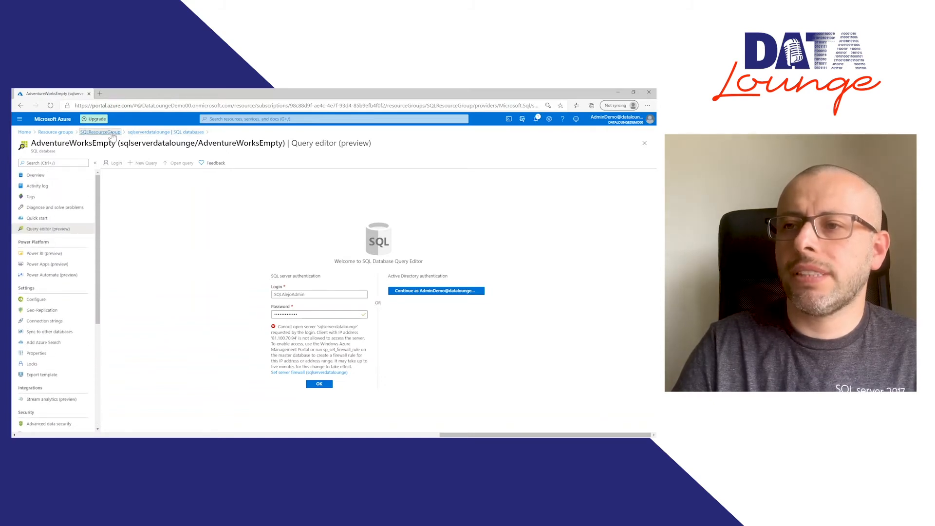
left_click(112, 133)
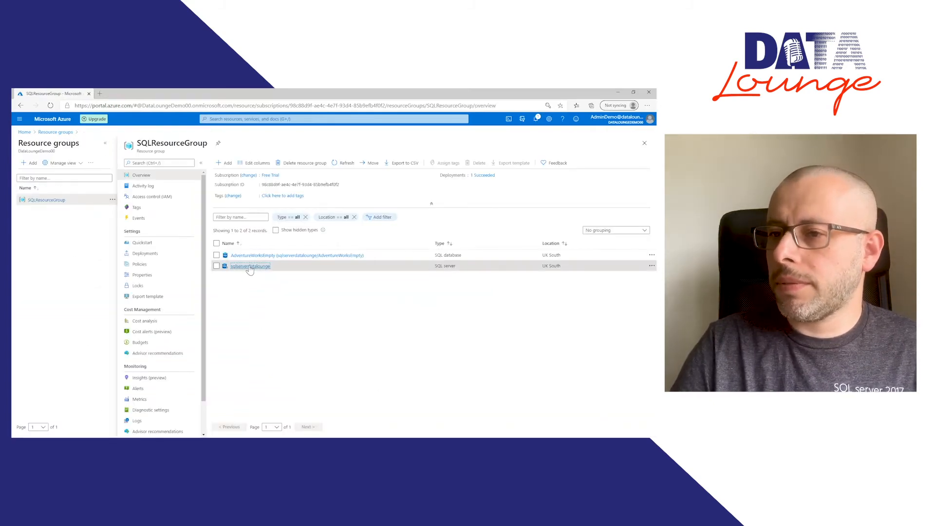
left_click(250, 266)
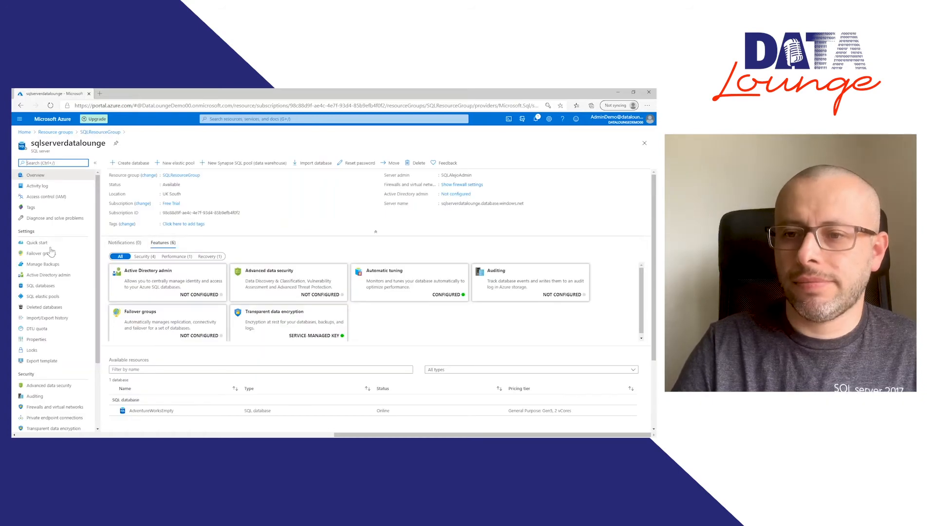
scroll(54, 268, "down", 3)
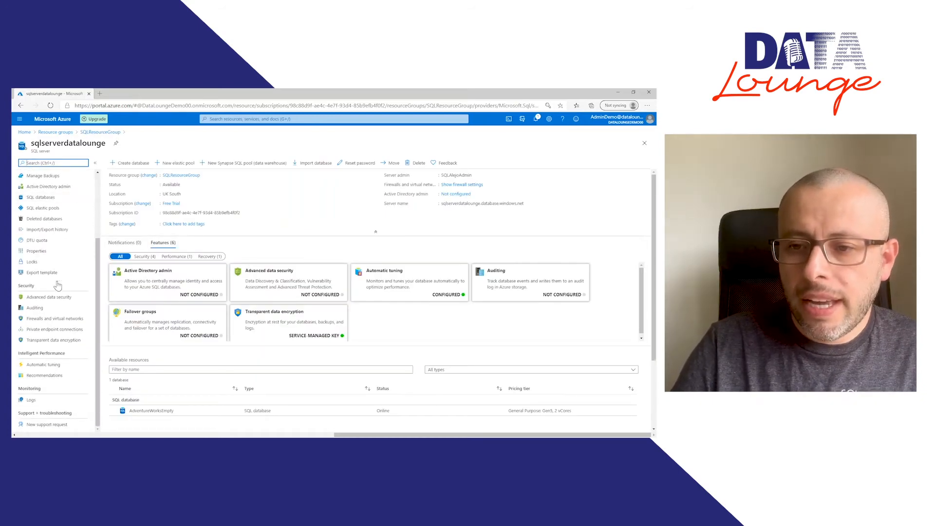
left_click(62, 321)
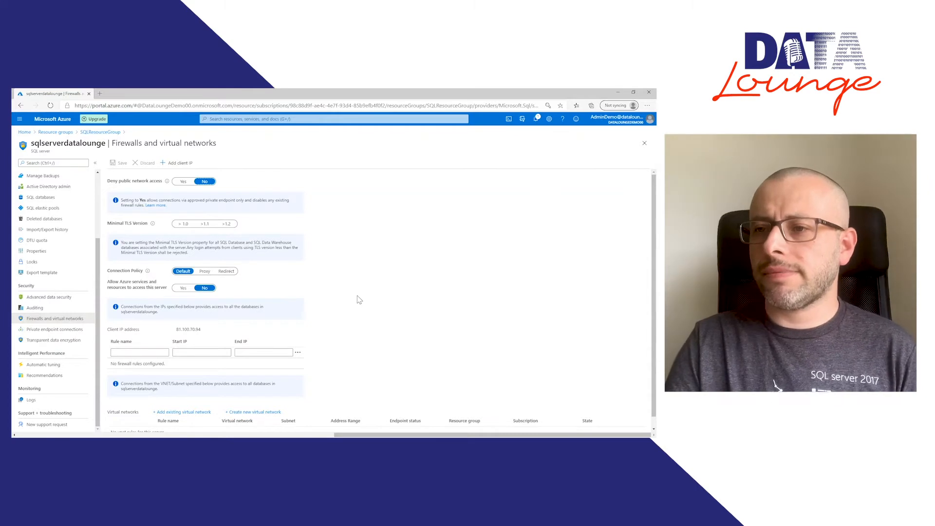
scroll(359, 299, "down", 1)
scroll(359, 299, "left", 1)
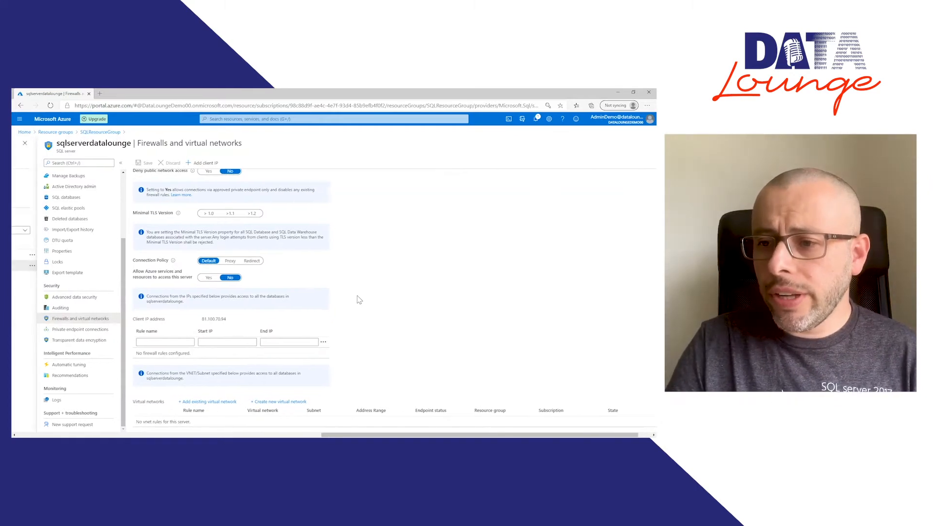
scroll(359, 300, "left", 1)
scroll(359, 300, "right", 1)
scroll(359, 300, "right", 1)
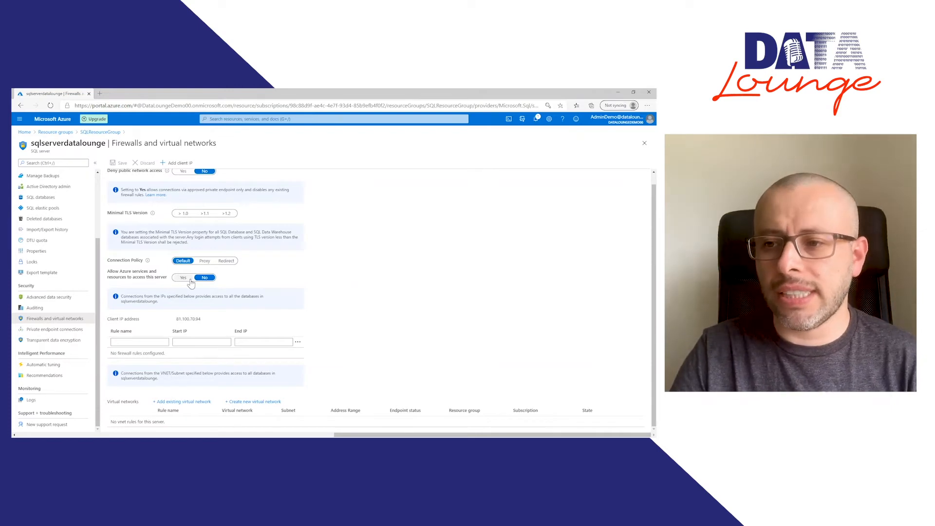
Step: Try allowing Azure services and resources to access the server, and set the option back to No
left_click(140, 342)
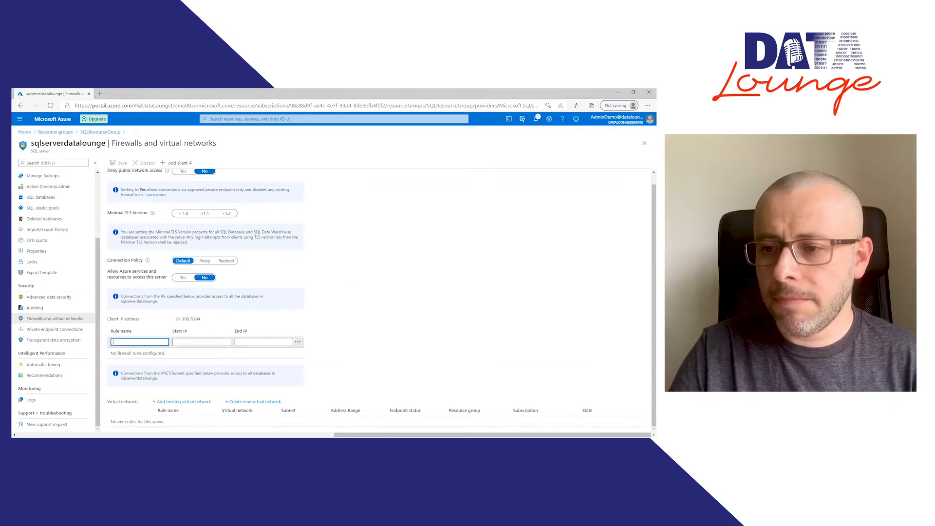
left_click(181, 279)
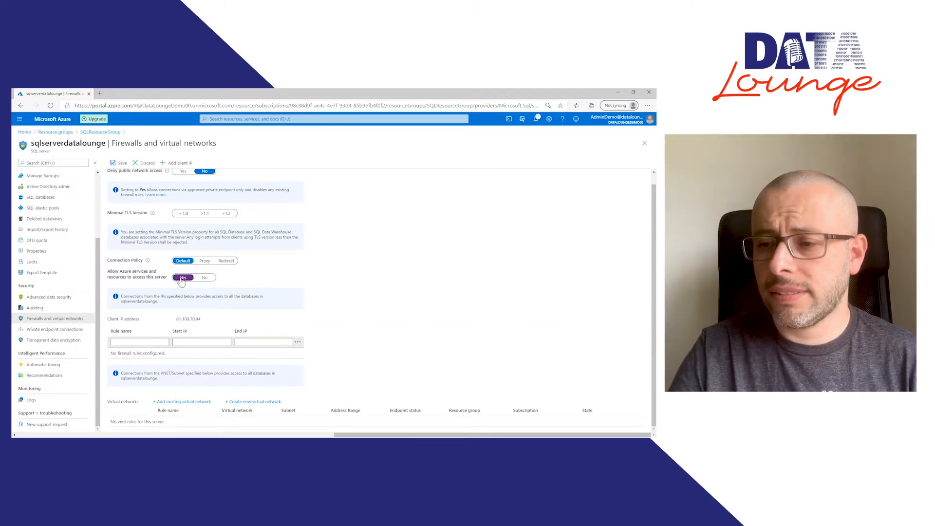
left_click(212, 278)
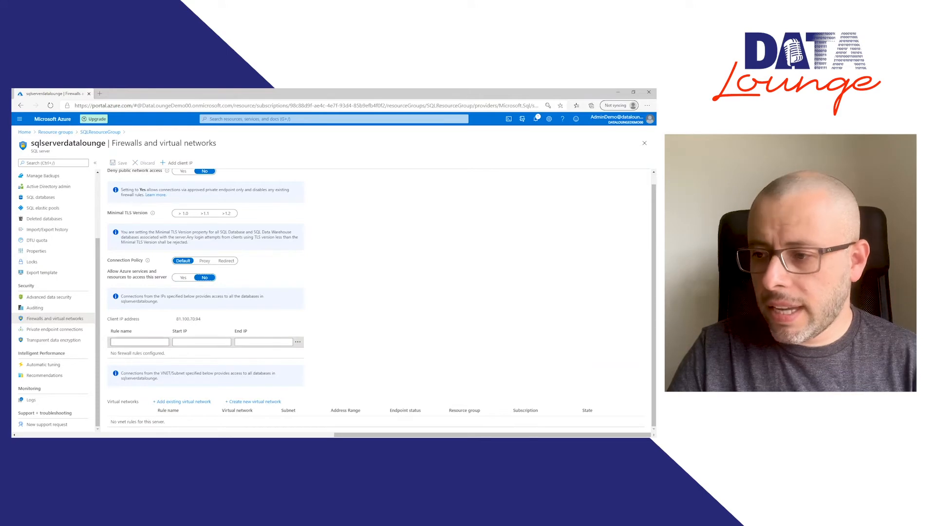
left_click(299, 344)
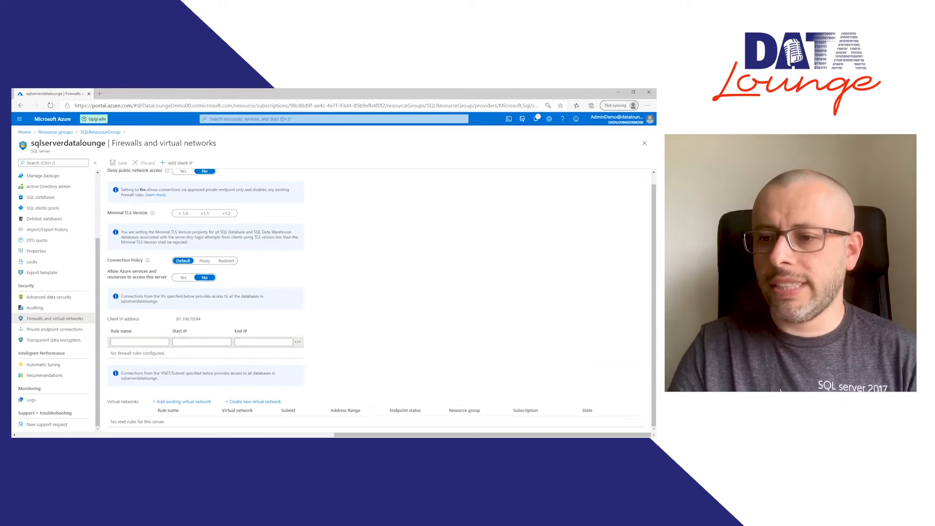
Step: Fill in a firewall rule with the displayed client IP address as start and end IP, and enter the personal connection's rule name
left_click_drag(202, 320, 176, 320)
key("ctrl+c")
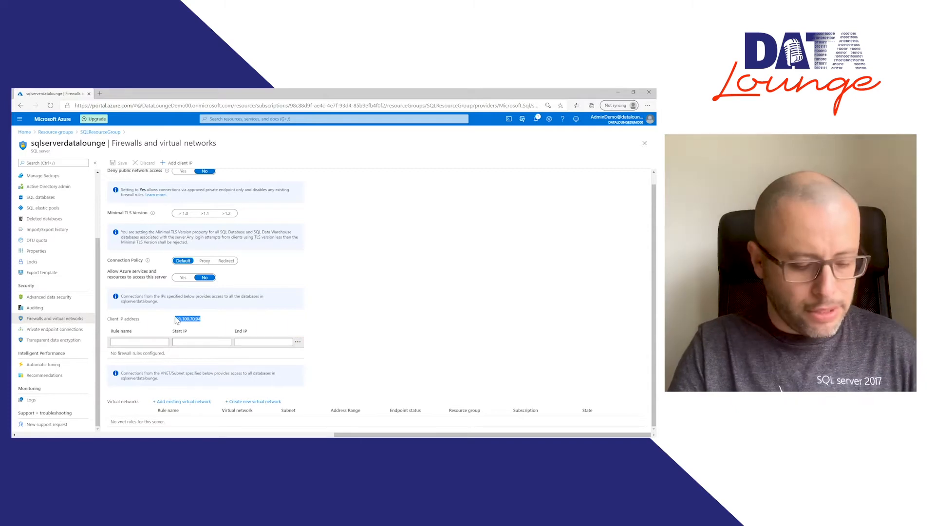
left_click(139, 342)
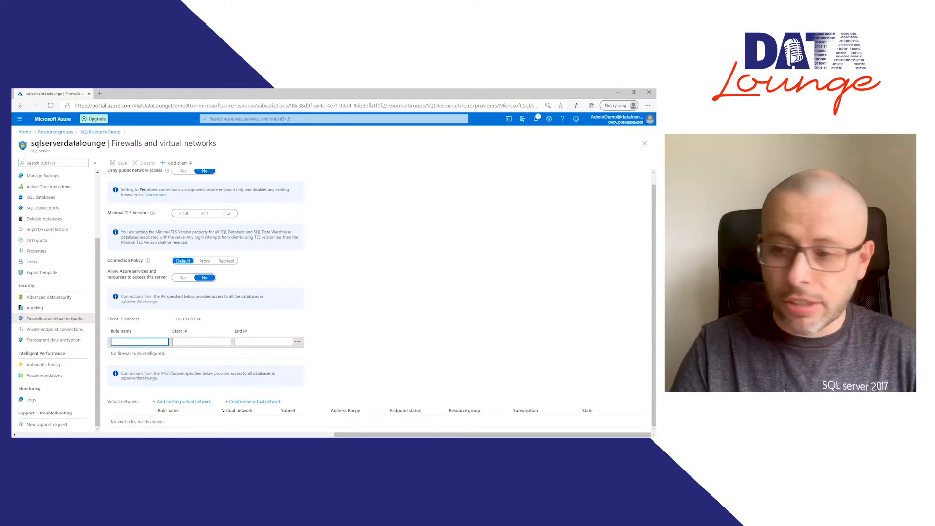
left_click(201, 342)
key("ctrl+v")
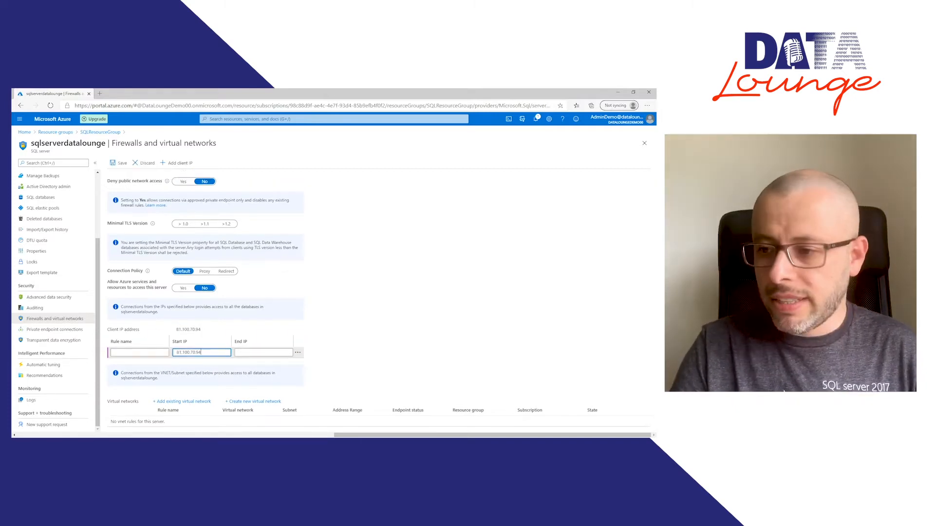
key("Tab")
key("ctrl+v")
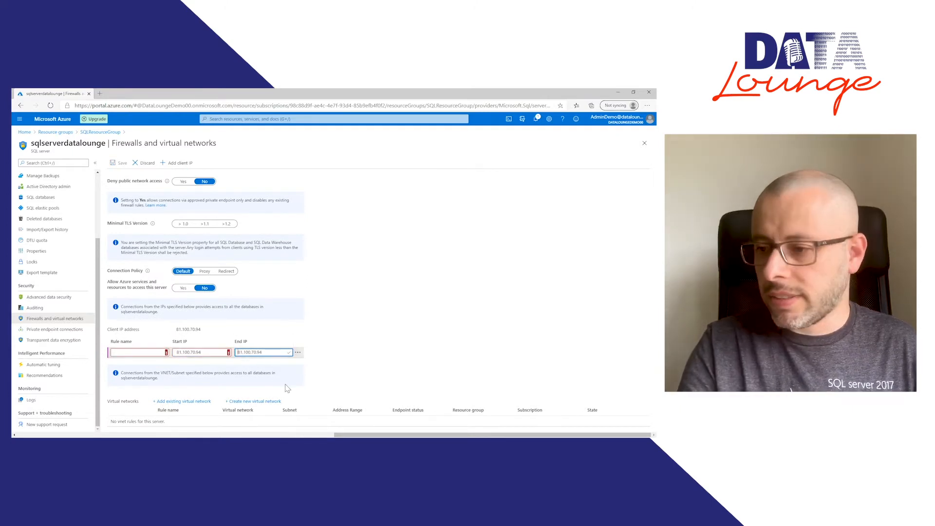
key("shift+Tab")
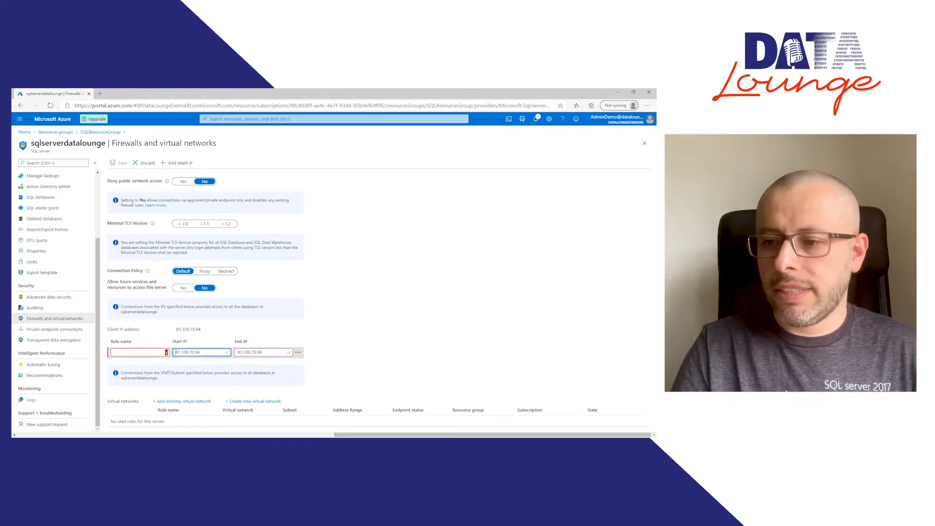
key("shift+Tab")
type("Alejo")
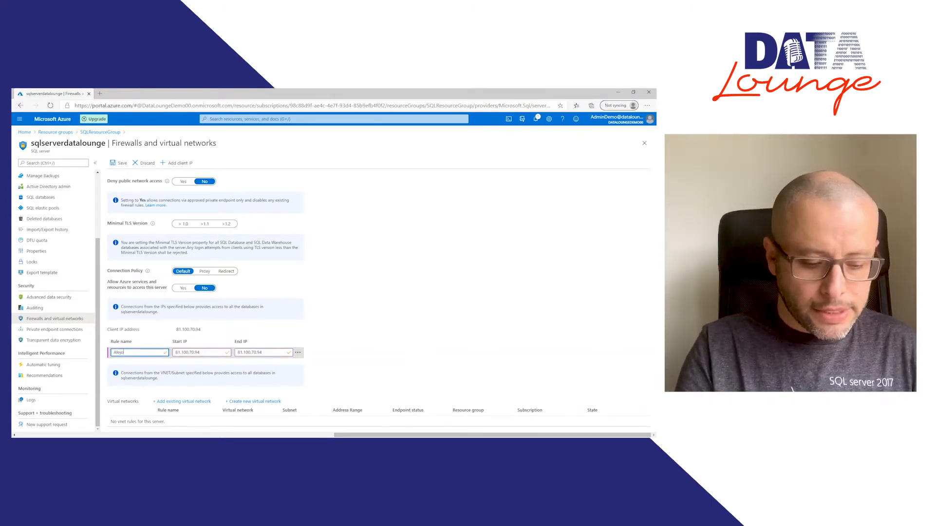
type("Connection")
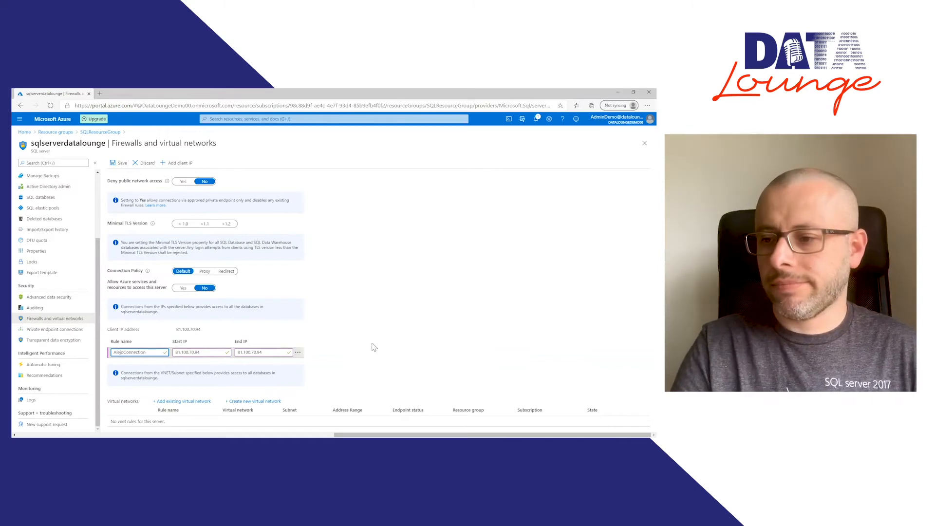
Step: Add the rule to the list and save the sqlserverdatalounge firewall settings
left_click(389, 344)
scroll(390, 345, "down", 1)
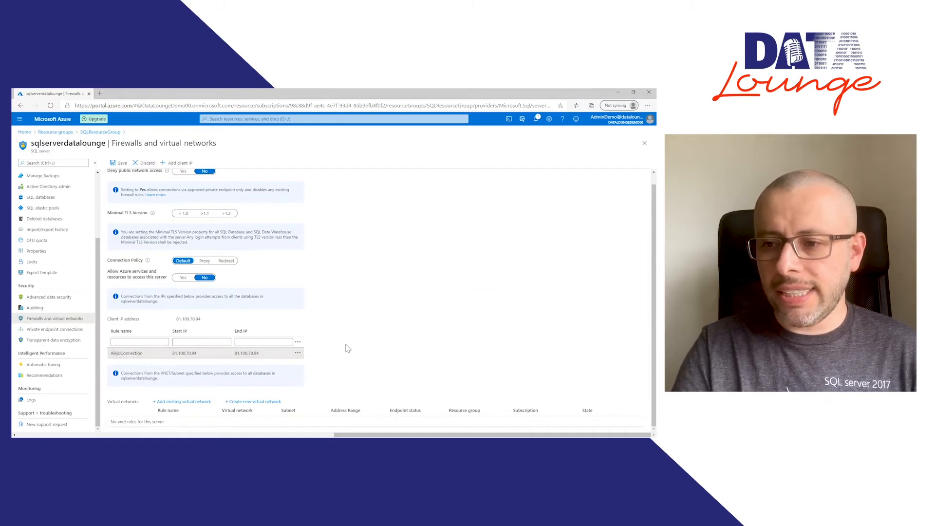
scroll(346, 348, "up", 1)
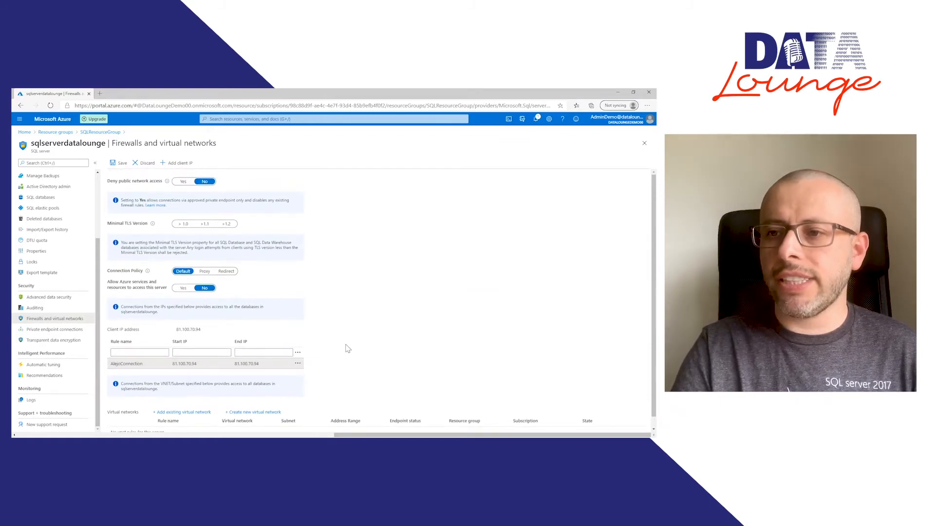
left_click(122, 165)
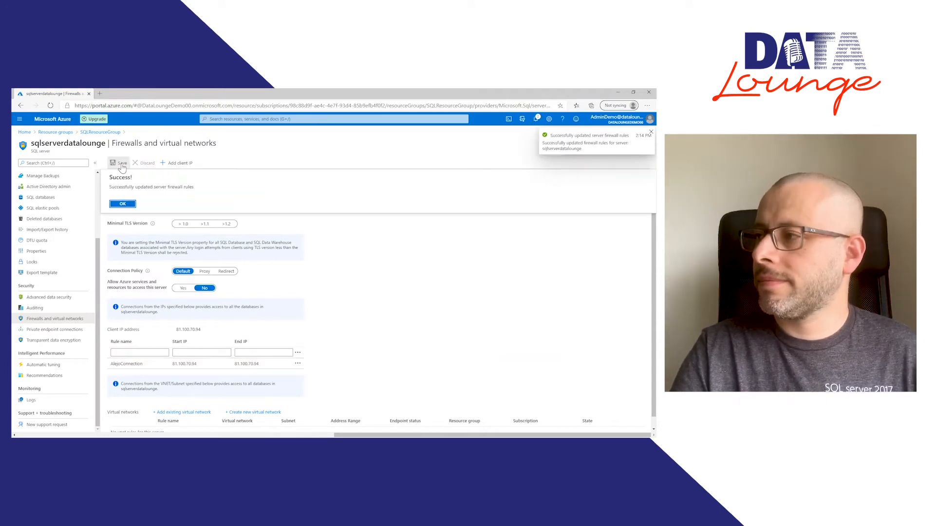
left_click(123, 204)
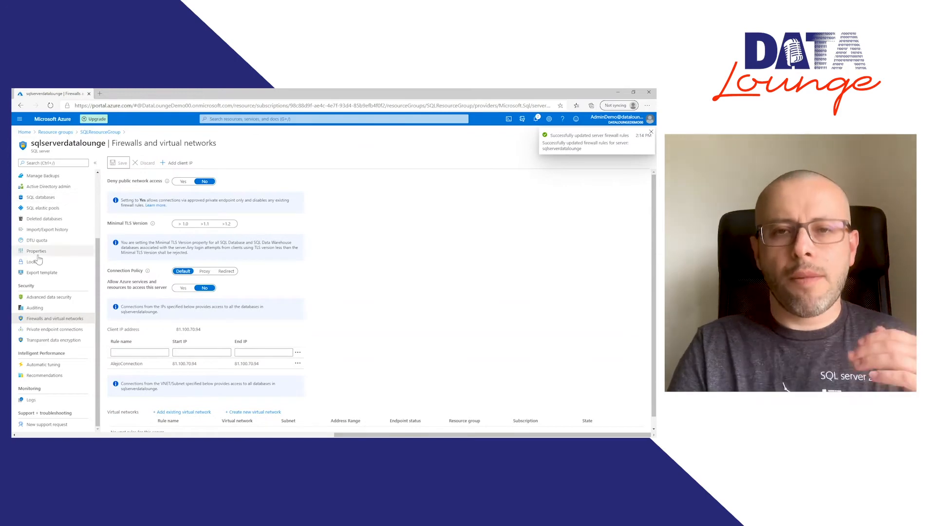
Step: Open AdventureWorksEmpty from the server's SQL databases and sign in to its query editor with the SQL admin password
left_click(59, 199)
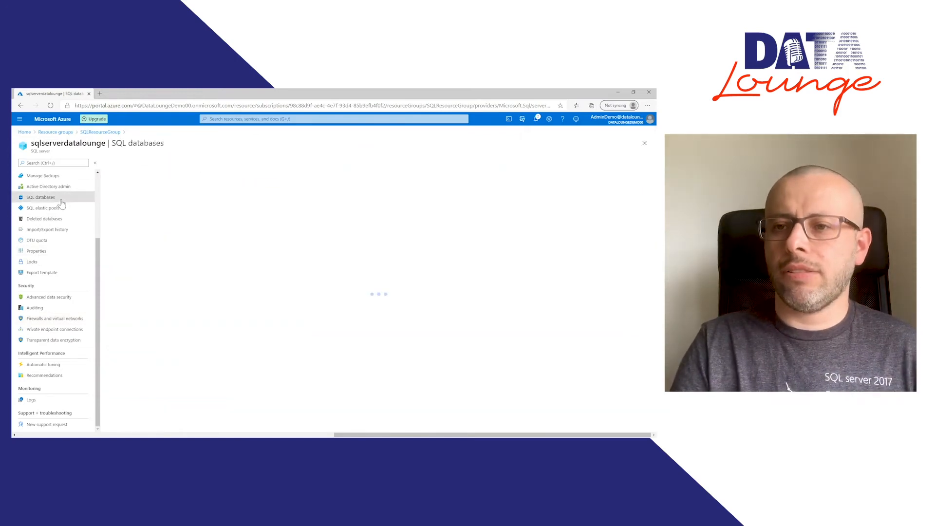
left_click(131, 185)
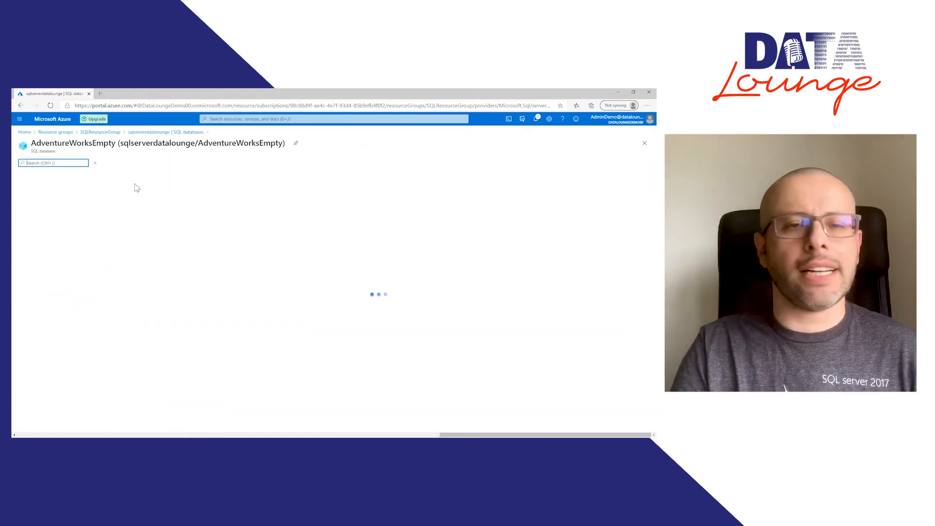
left_click(66, 231)
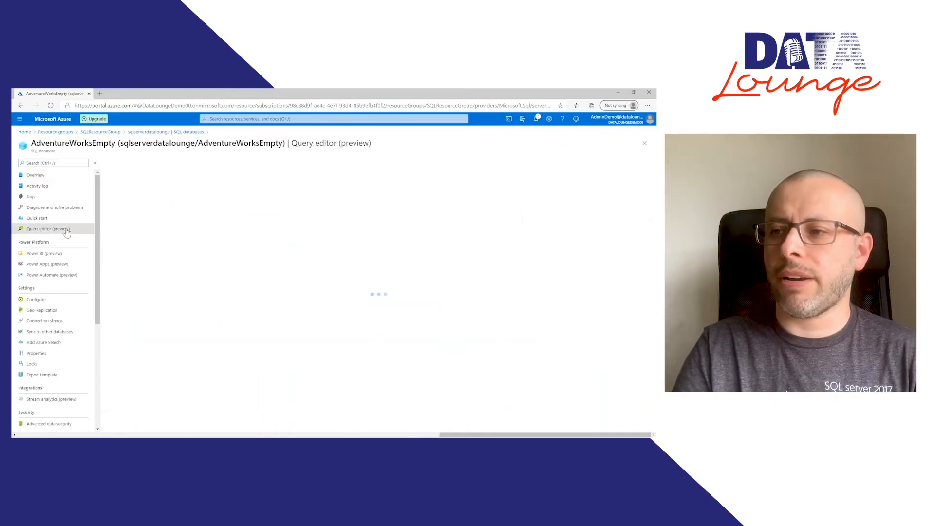
left_click(319, 315)
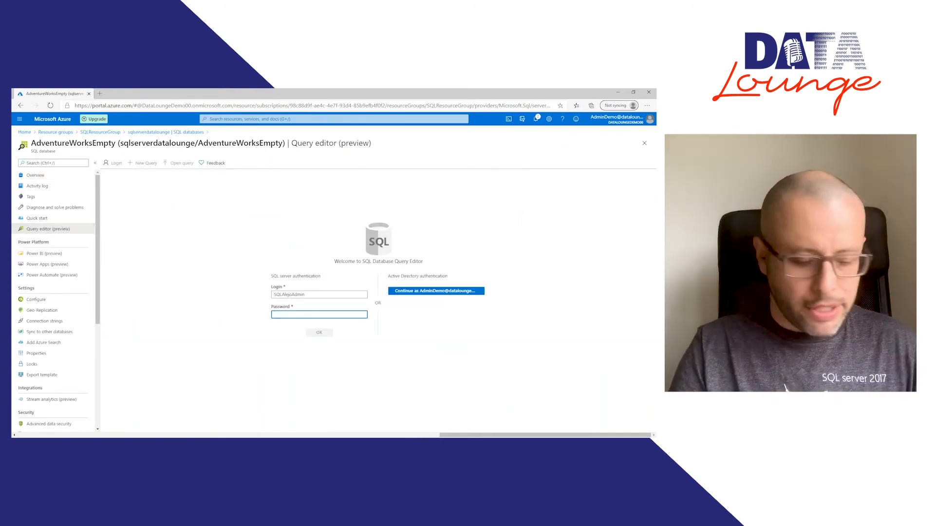
type("•")
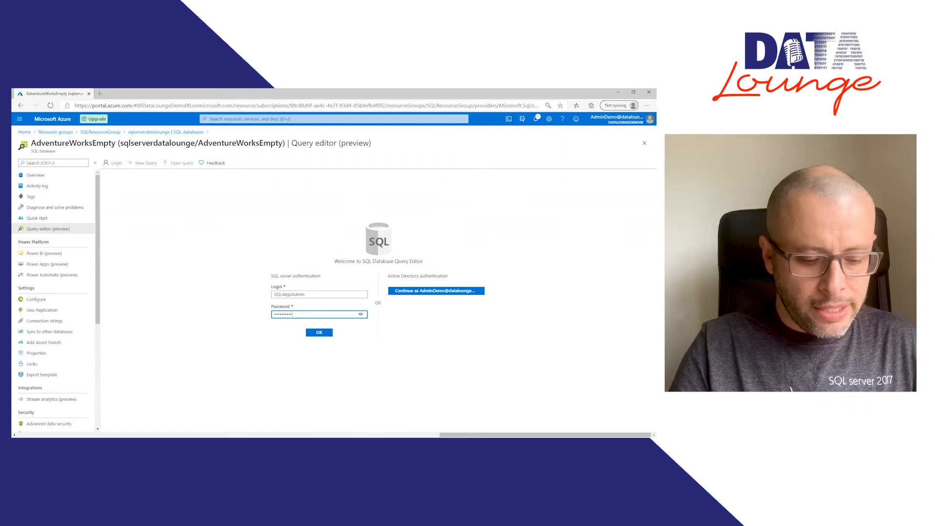
left_click(320, 334)
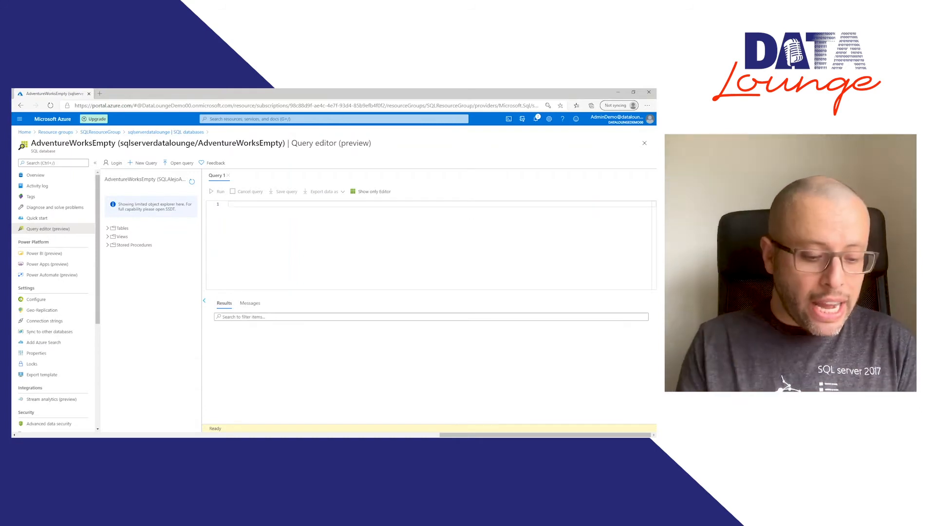
Step: Run the query "select * from sys.tables" against AdventureWorksEmpty
type("Select *")
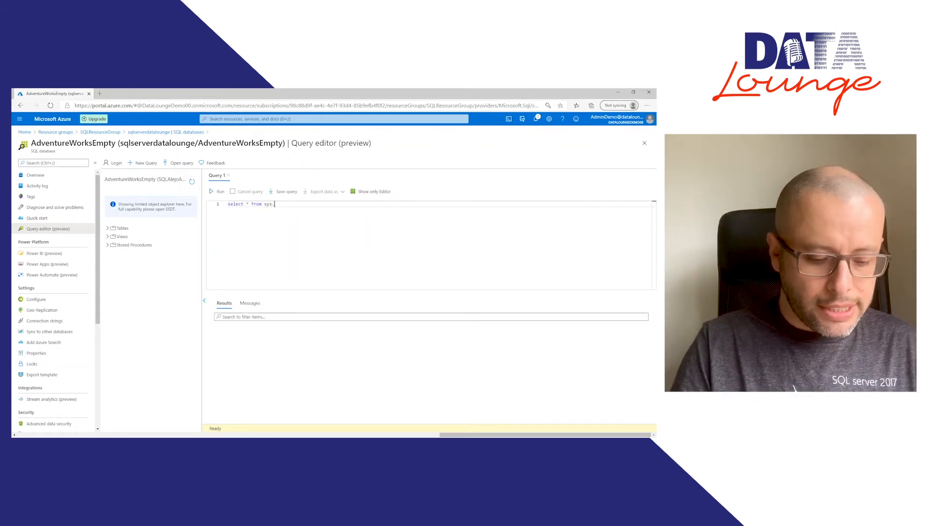
type(" from sys.tables")
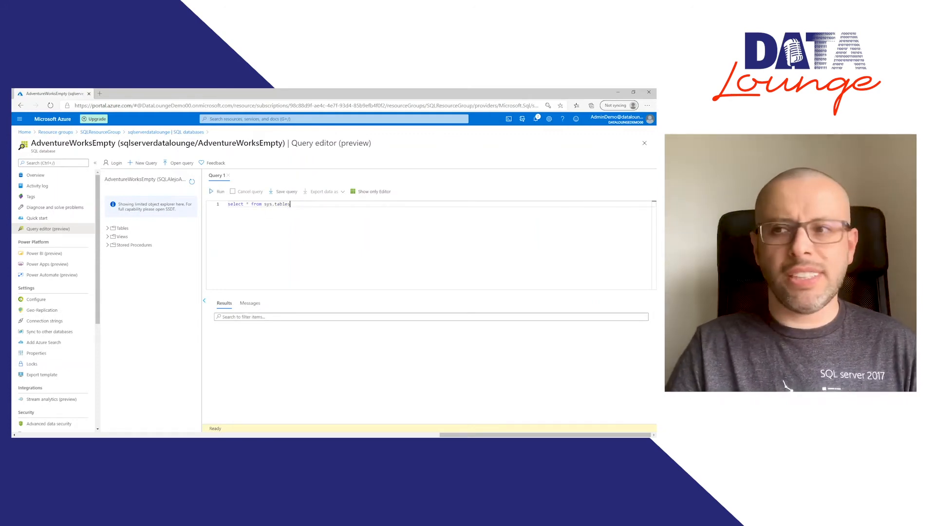
left_click(220, 192)
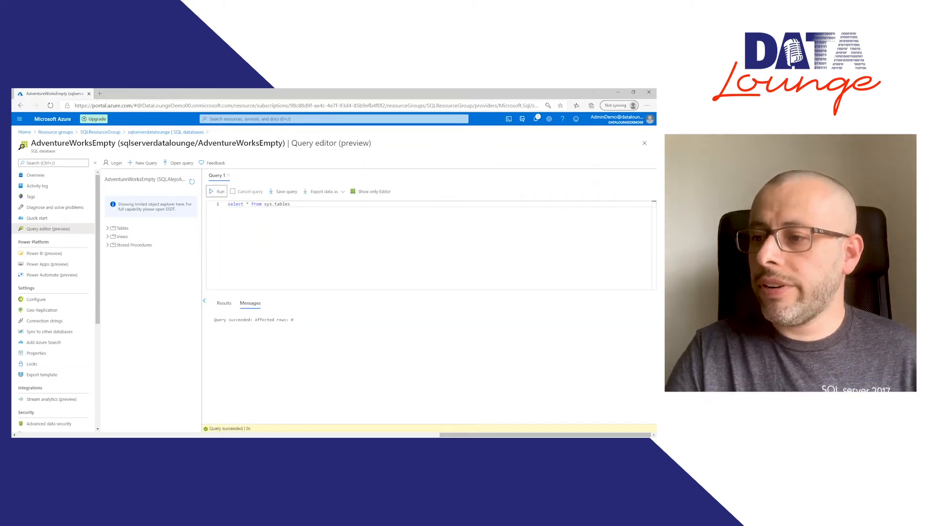
Step: Change the query to "select * from sysobjects", run it, and look over the returned columns
left_click_drag(305, 320, 347, 238)
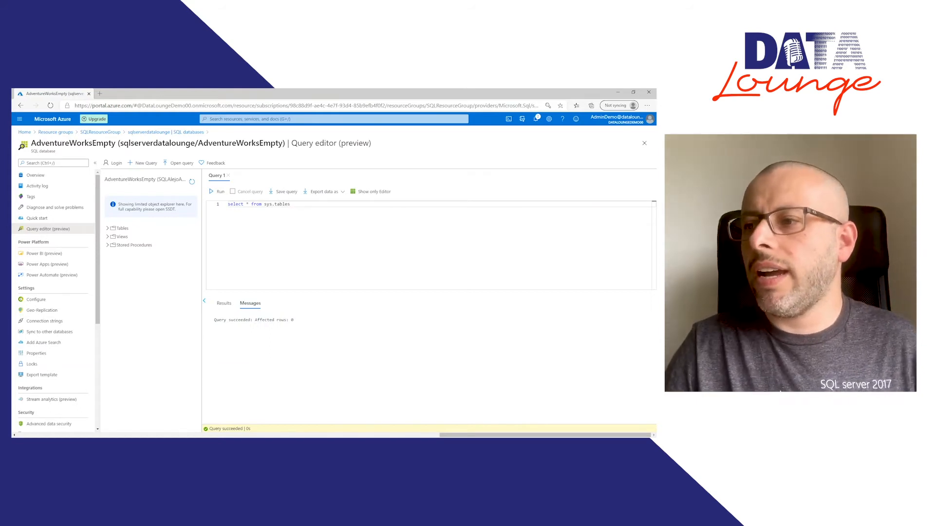
key("ctrl+shift+Left")
type("d")
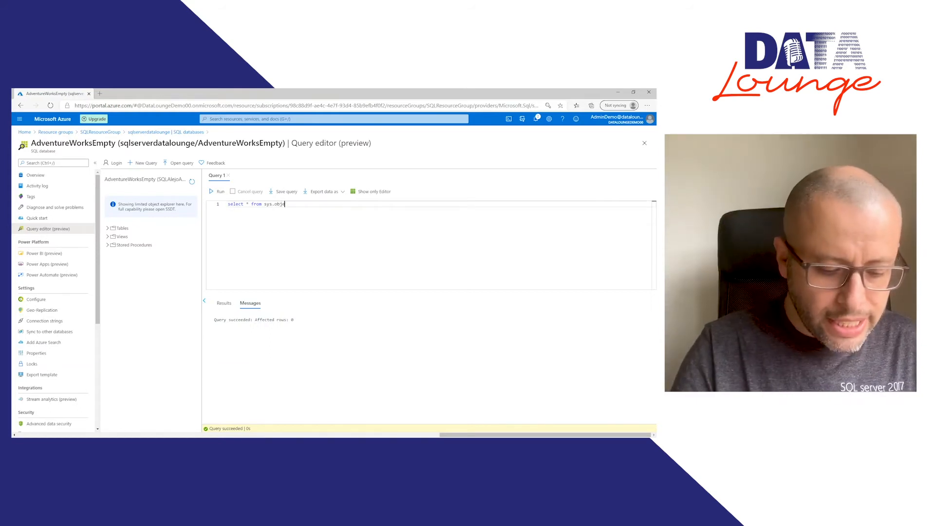
type("ct")
key("ctrl+shift+Left")
key("ctrl+shift+Left")
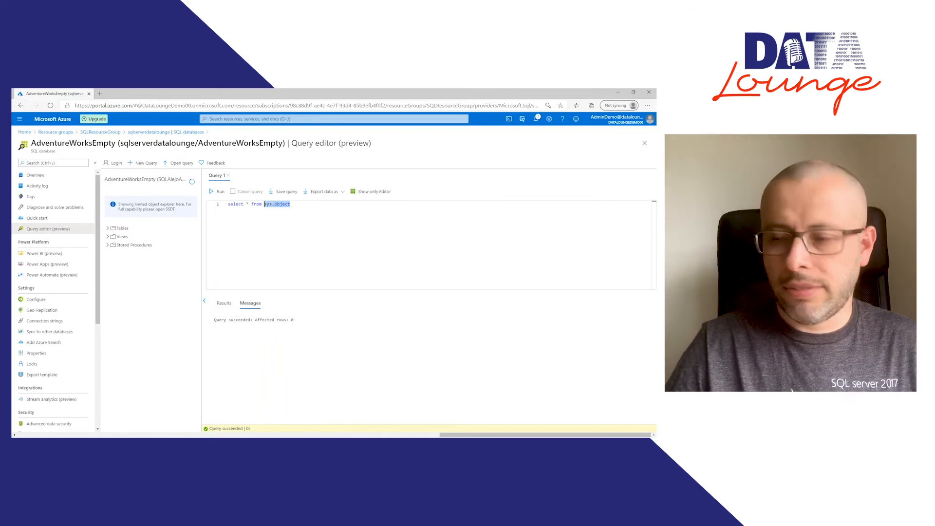
type("sysobjects")
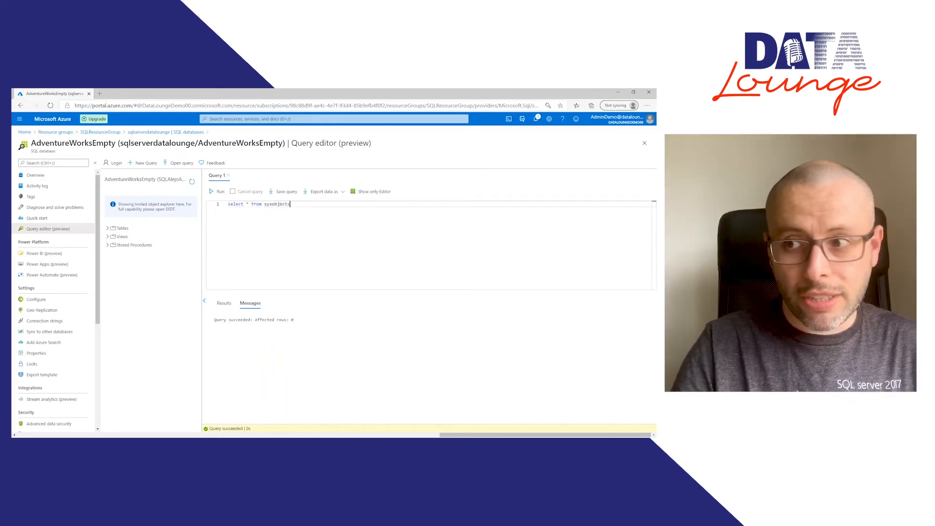
left_click(294, 233)
left_click(220, 192)
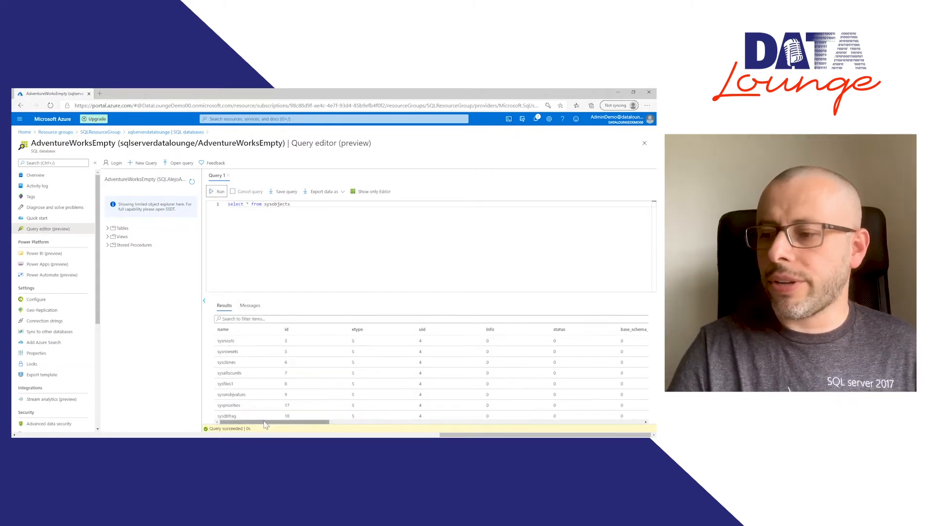
left_click_drag(266, 422, 200, 433)
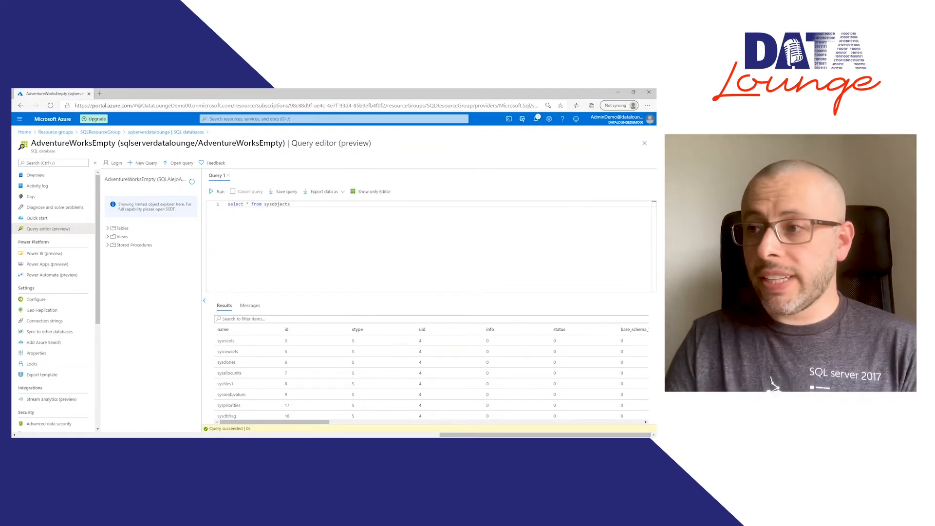
Step: Switch to SQL Server Management Studio and move its window fully into view
left_click(146, 228)
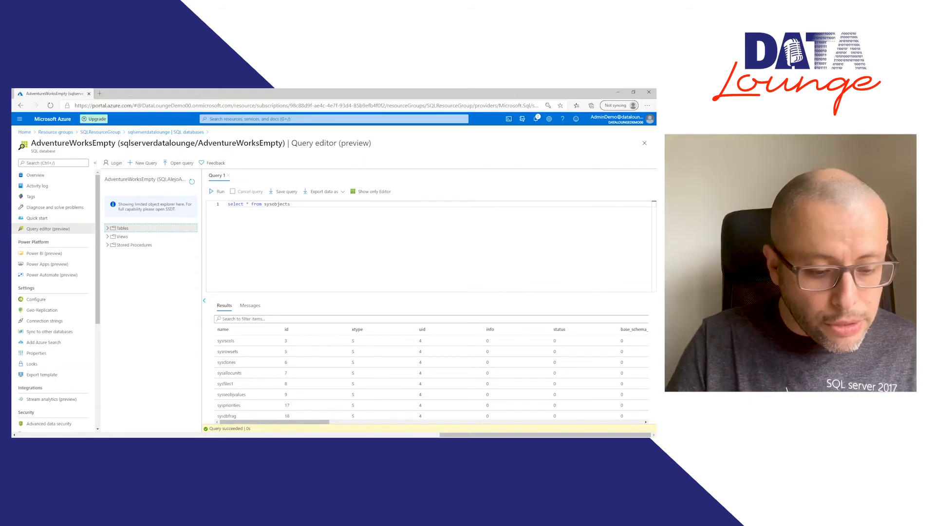
key("alt+Tab")
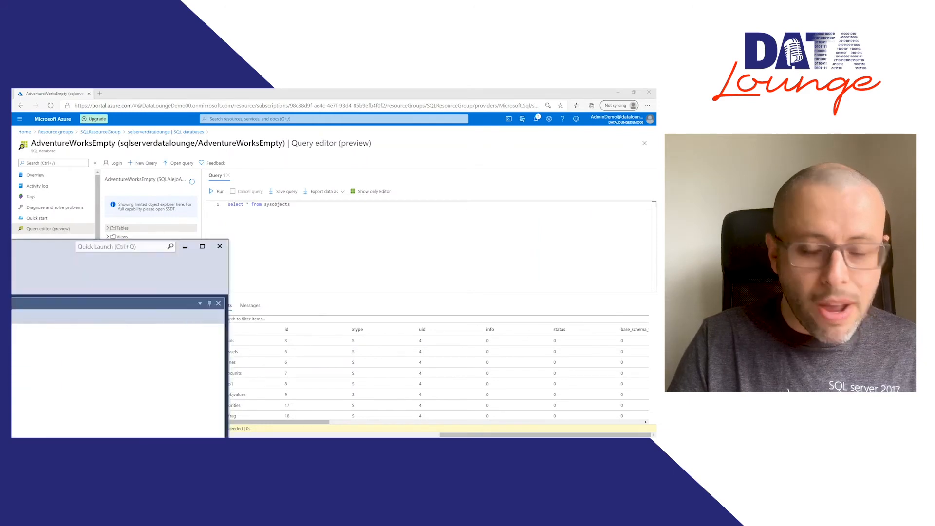
left_click_drag(12, 246, 205, 154)
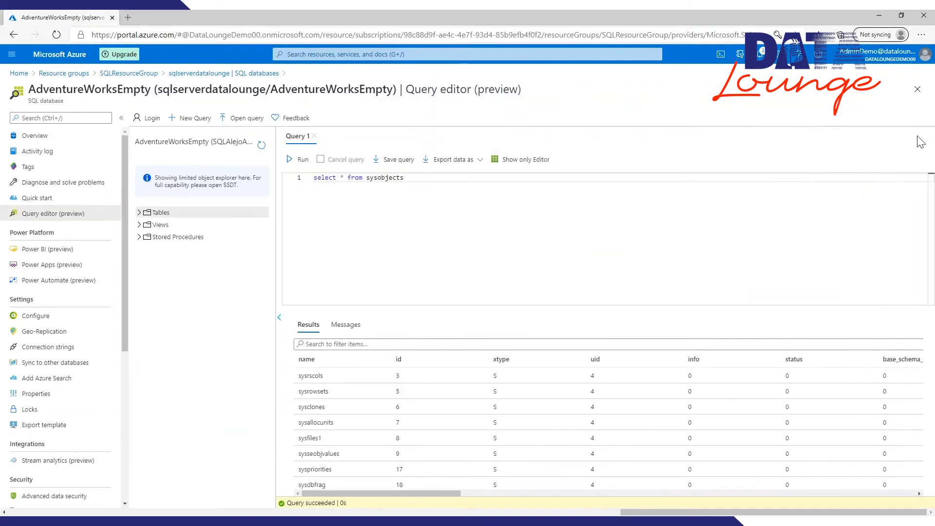
Step: Return to the AdventureWorksEmpty overview in the Azure portal, discarding the unsaved query, and copy the server name
left_click(60, 140)
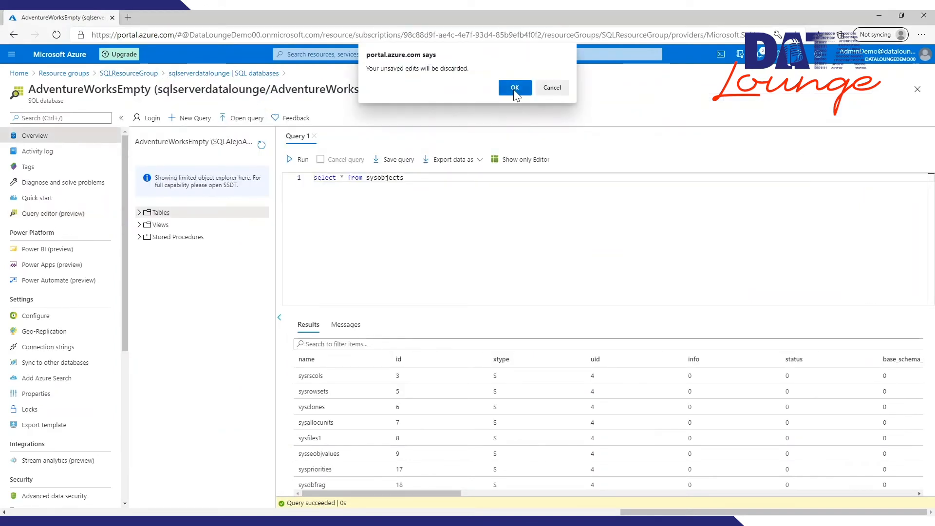
left_click(514, 88)
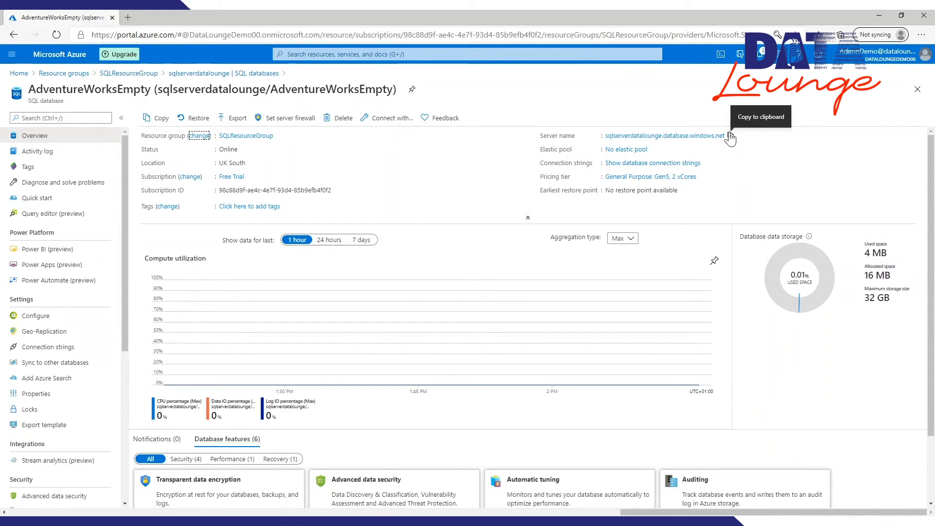
left_click(731, 137)
left_click(732, 142)
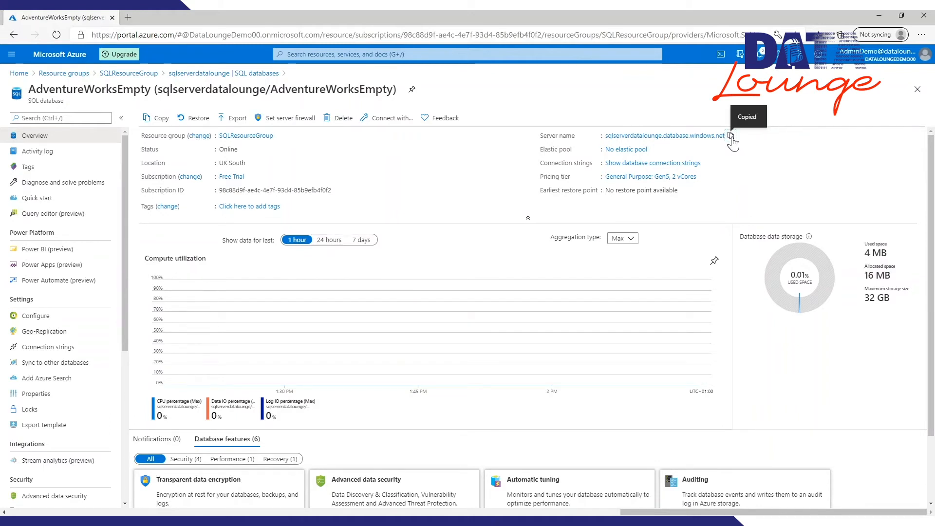
Step: Switch to SQL Server Management Studio and set up a connection to sqlserverdatalounge.database.windows.net using SQL Server Authentication
key("alt+Tab")
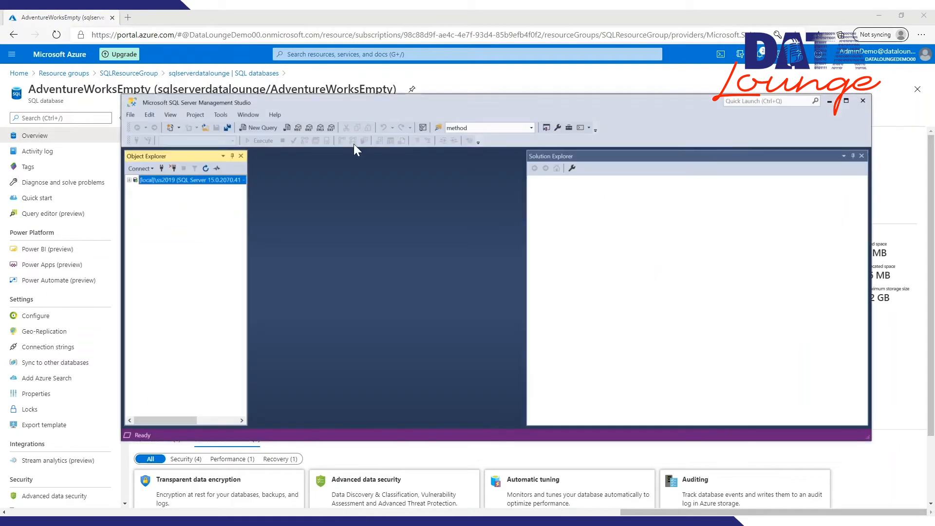
left_click(141, 169)
left_click(130, 179)
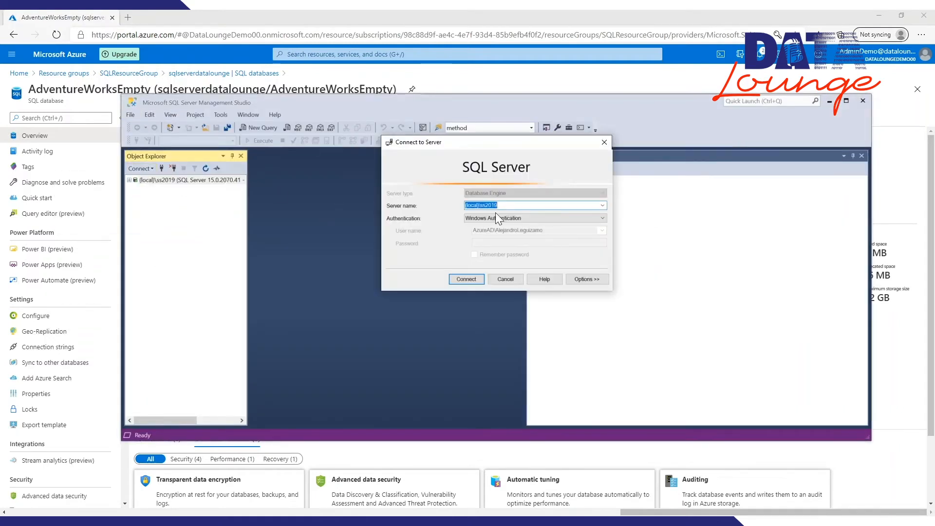
key("ctrl+v")
left_click(511, 221)
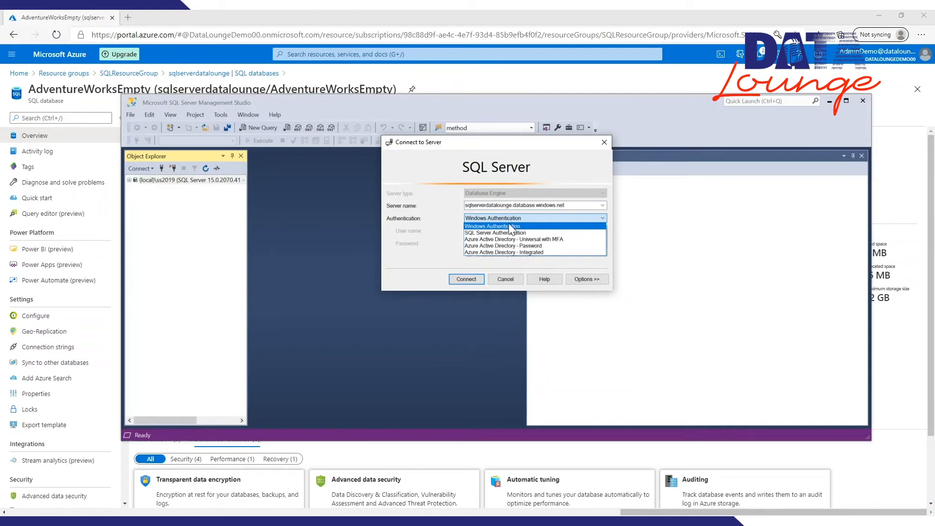
left_click(506, 233)
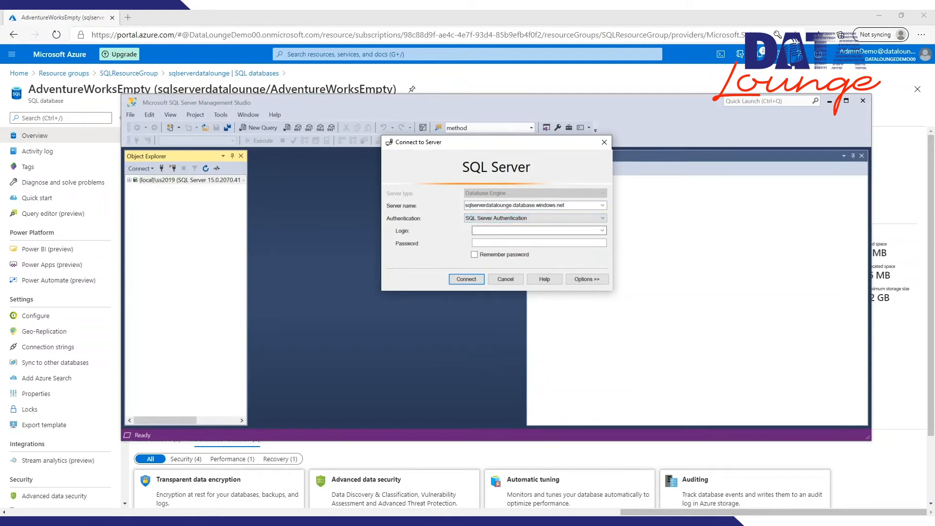
Step: Enter the server admin login and its password, and connect to the Azure SQL server
left_click(505, 231)
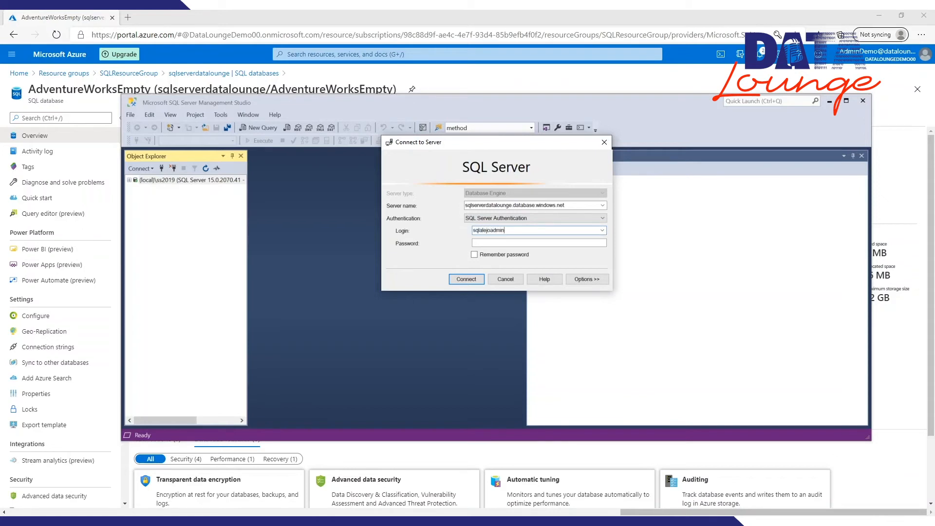
key("Tab")
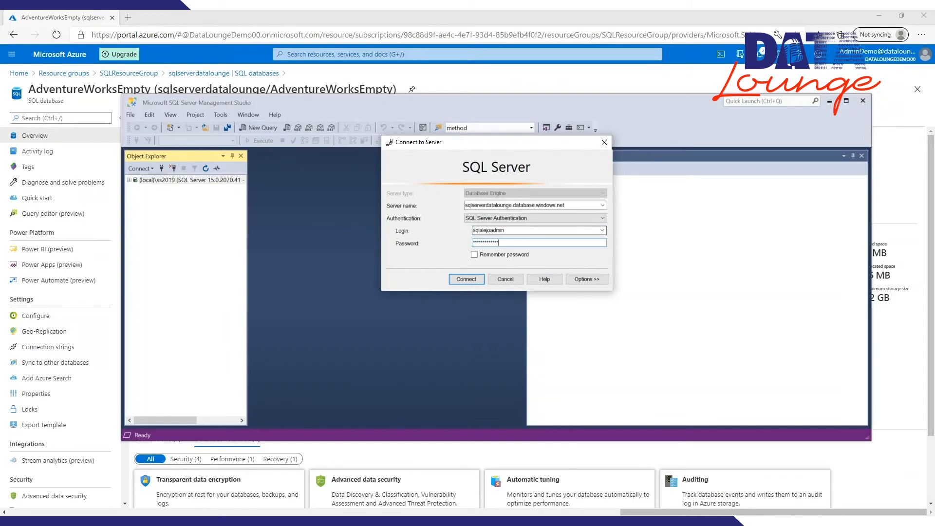
left_click(465, 281)
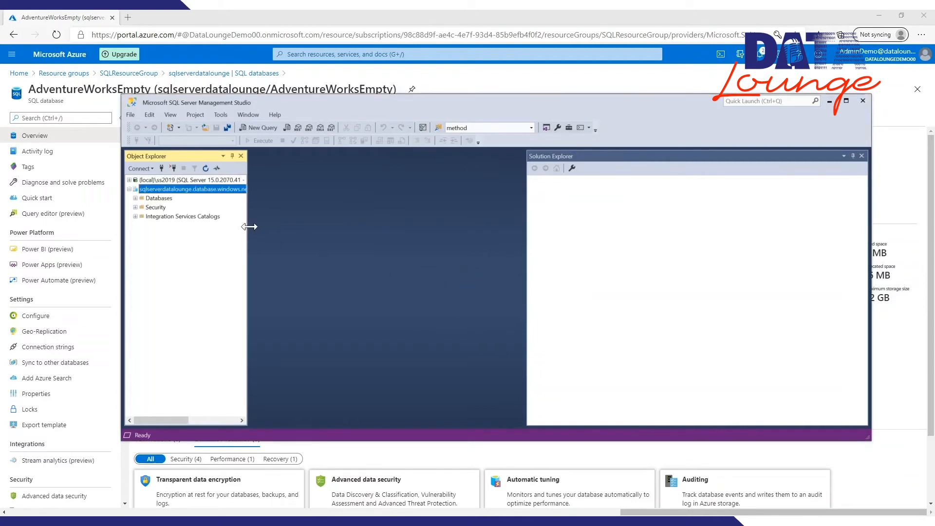
Step: Maximize SQL Server Management Studio, widen Object Explorer, and expand the Azure server's AdventureWorksEmpty database
double_click(439, 103)
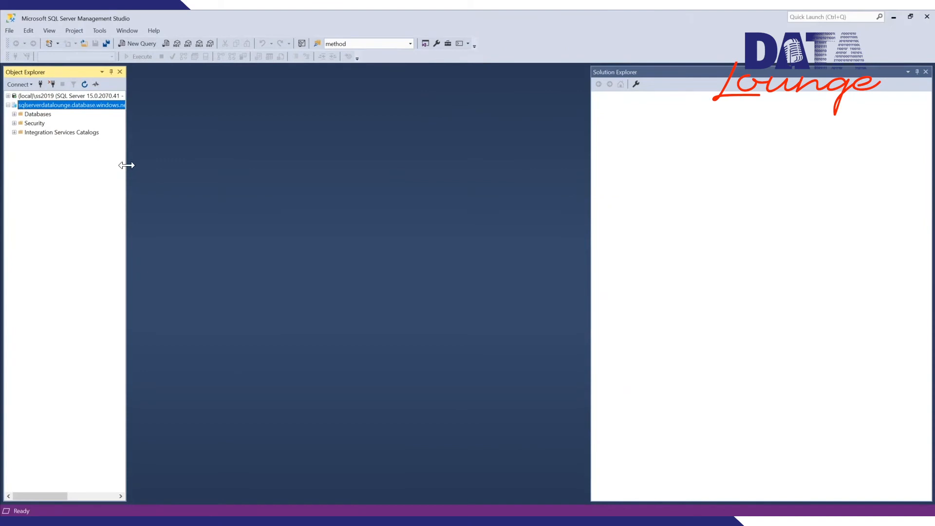
left_click_drag(126, 165, 173, 165)
left_click(14, 115)
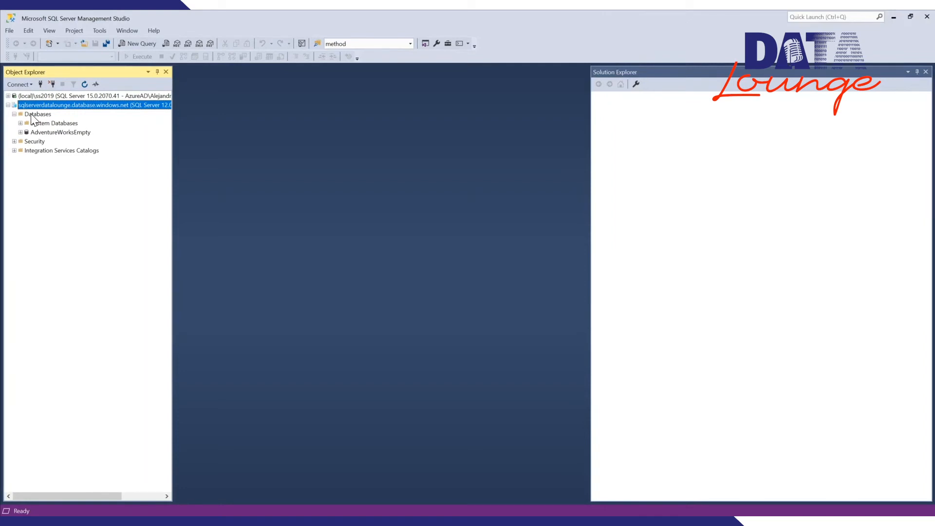
left_click(20, 132)
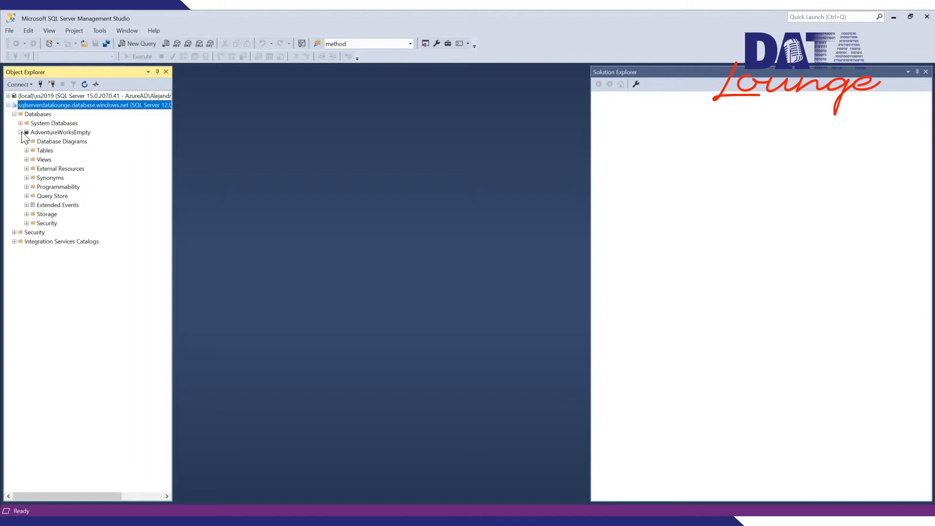
Step: Examine the local ss2019 server's folders, including AdventureWorksDW2017 and Management, against the Azure server's in a wider Object Explorer
left_click(8, 95)
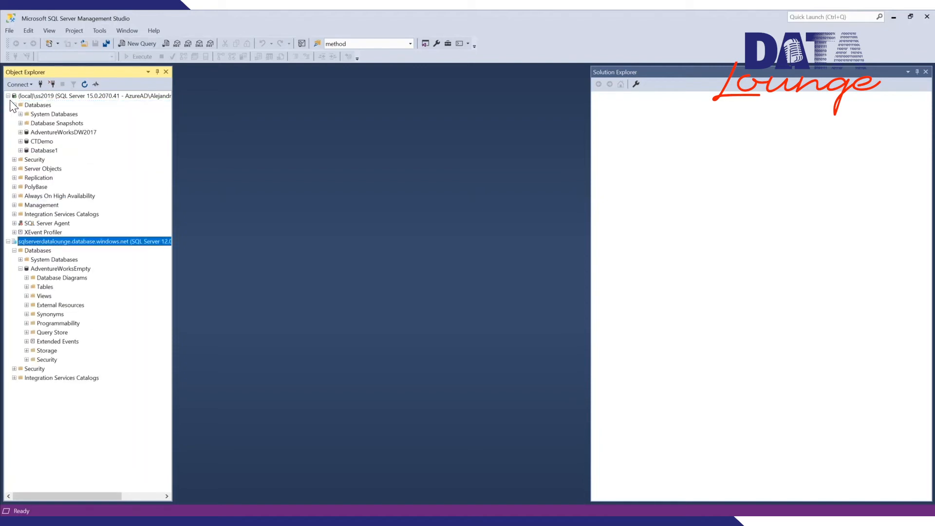
left_click(20, 133)
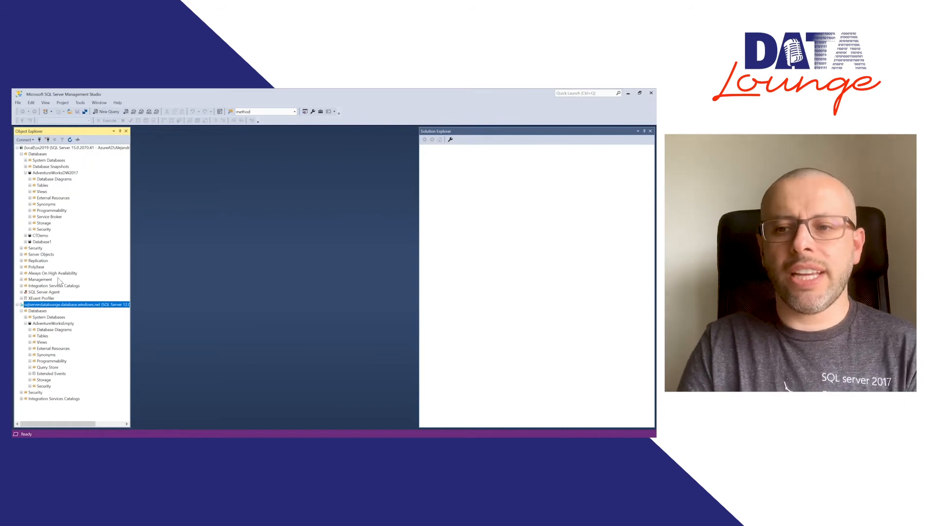
left_click(22, 280)
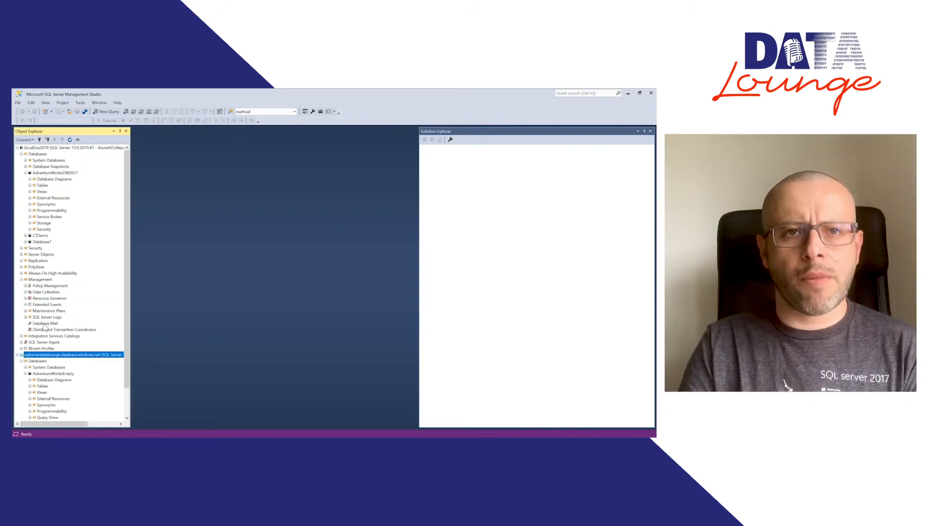
left_click(21, 279)
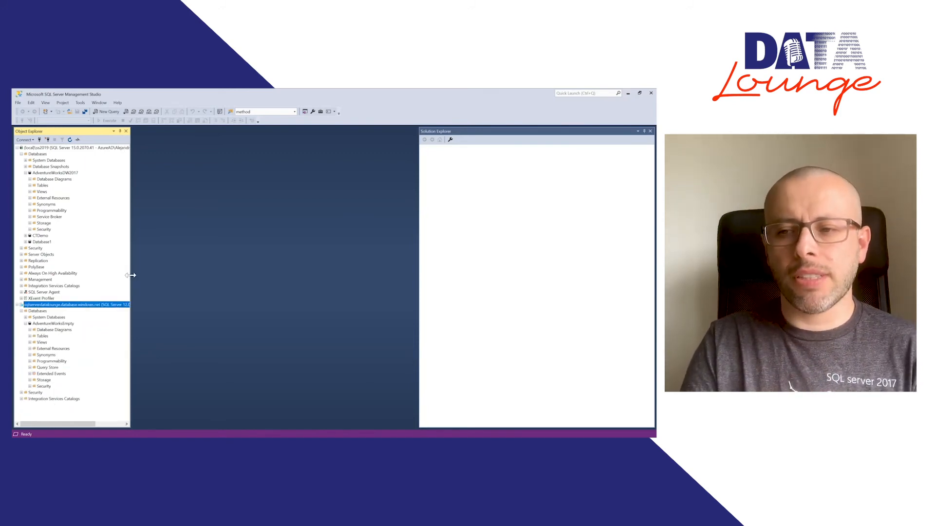
left_click_drag(130, 275, 205, 281)
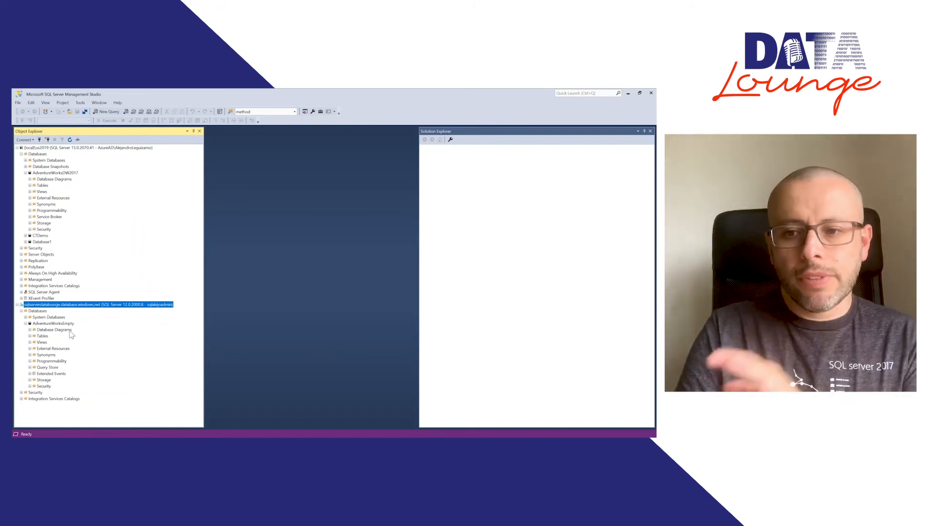
Step: Collapse the local server, open a new query on AdventureWorksEmpty, and enlarge the query editor by narrowing the panes beside it
left_click(18, 149)
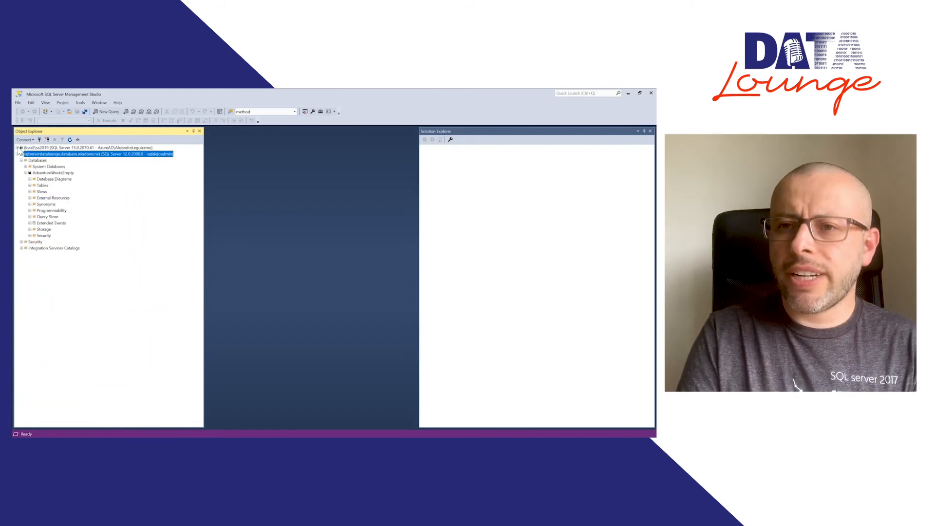
left_click(46, 174)
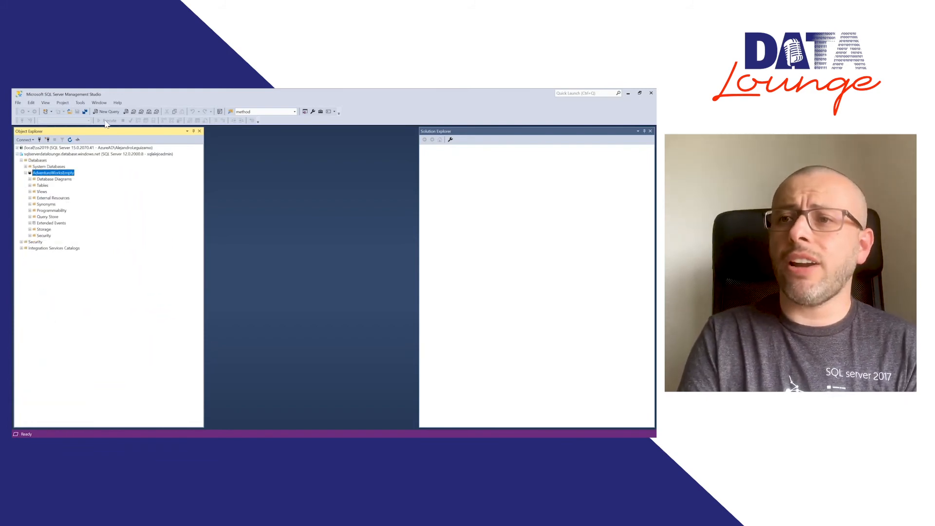
left_click(107, 114)
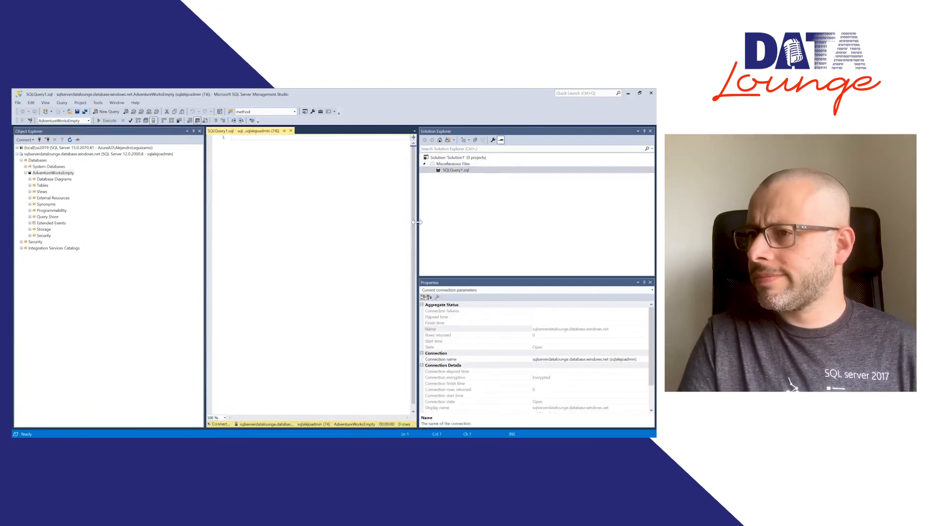
left_click_drag(417, 223, 530, 222)
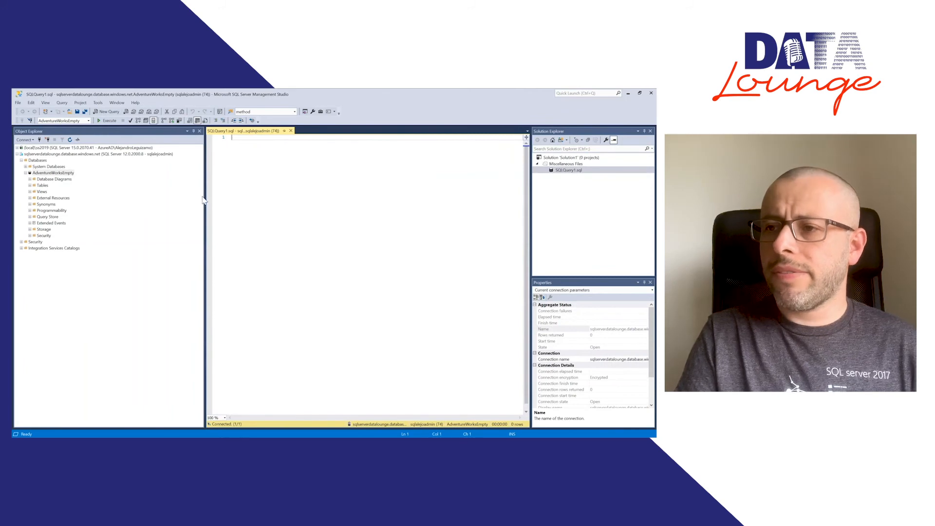
left_click_drag(205, 197, 113, 198)
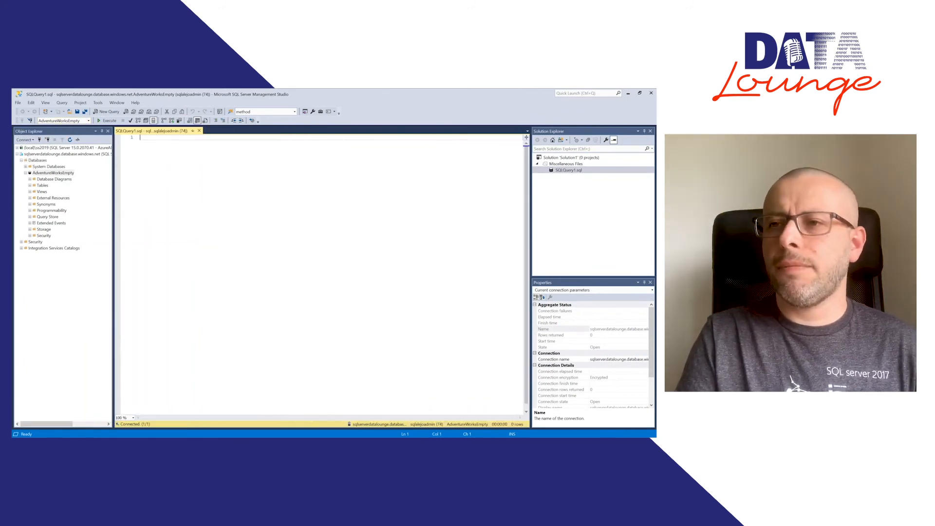
Step: Write a "create table people" statement in the query with an empty pair of parentheses on separate lines
type("create")
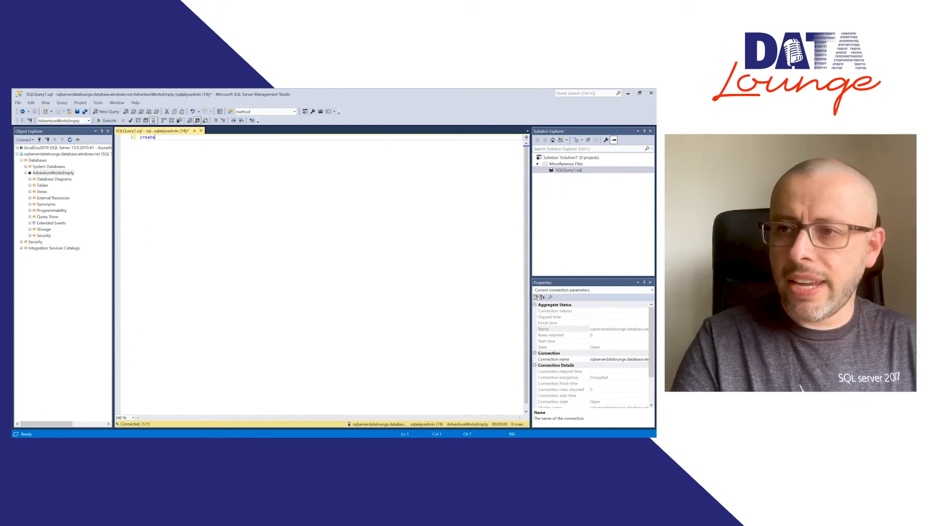
type(" table demo")
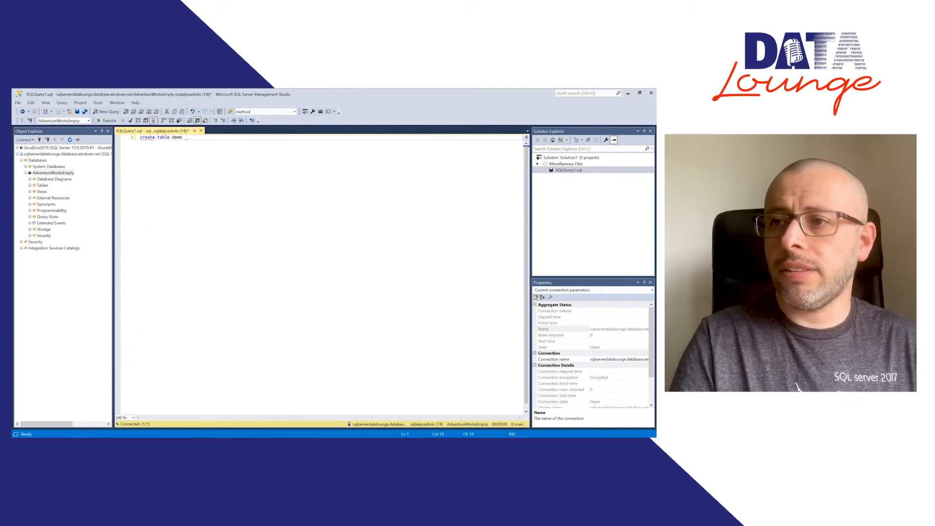
key("ctrl+shift+Left")
type("people")
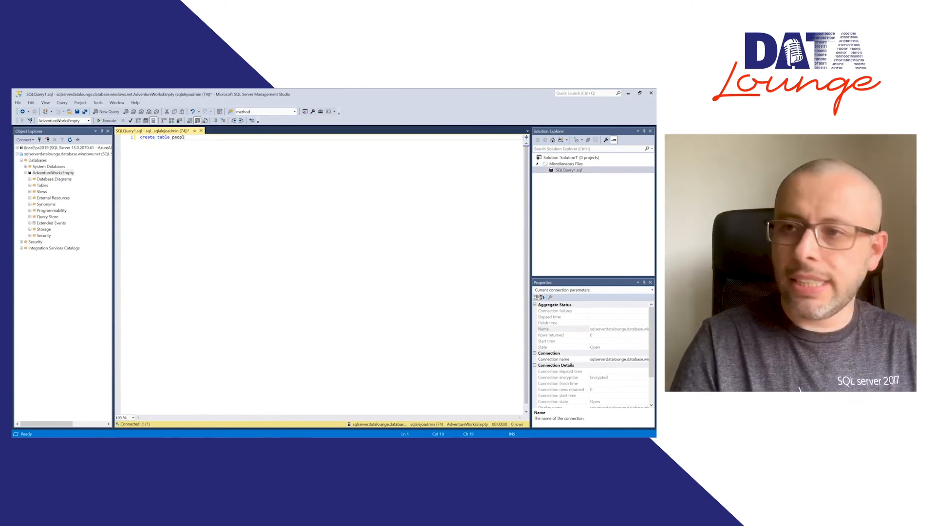
key("Return")
key("Return")
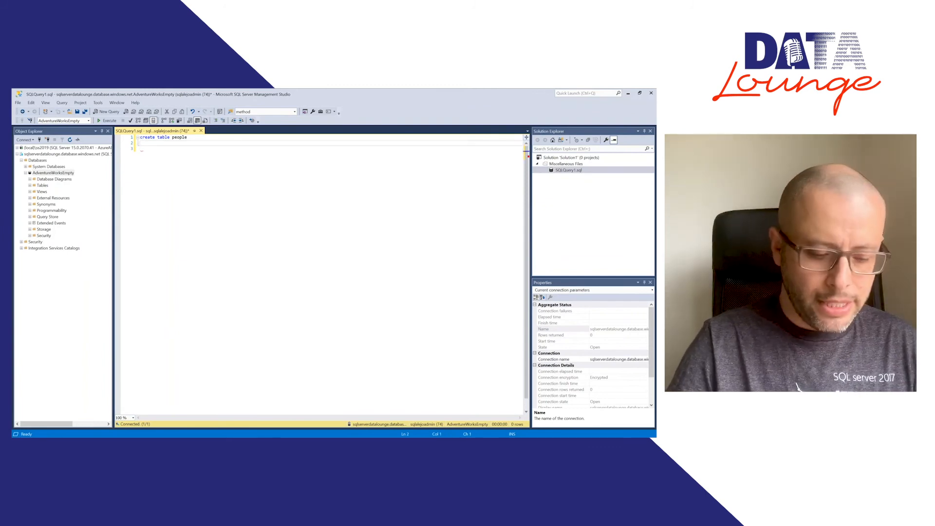
type("(")
key("Return")
key("Return")
type(")")
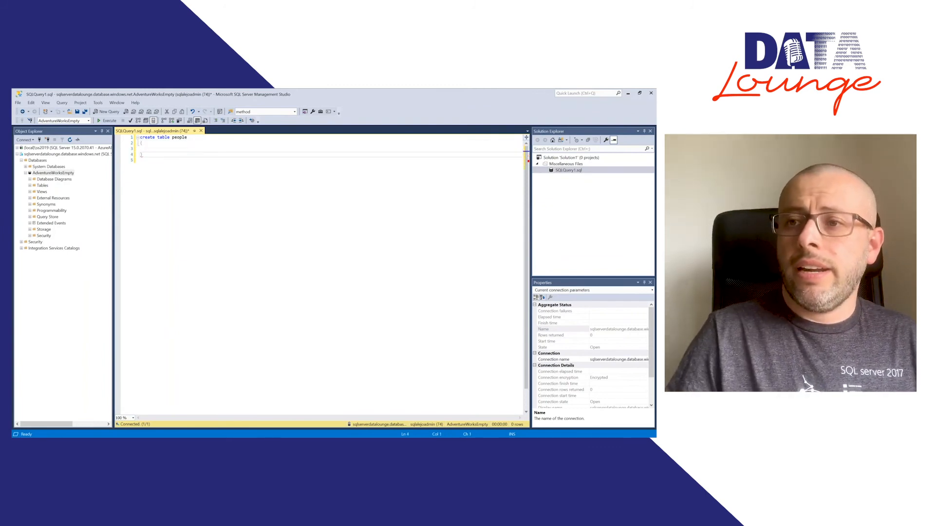
Step: Define the first column of the people table as "PersonID int identity(1,1)" and enlarge the editor text
key("Up")
type("Peo")
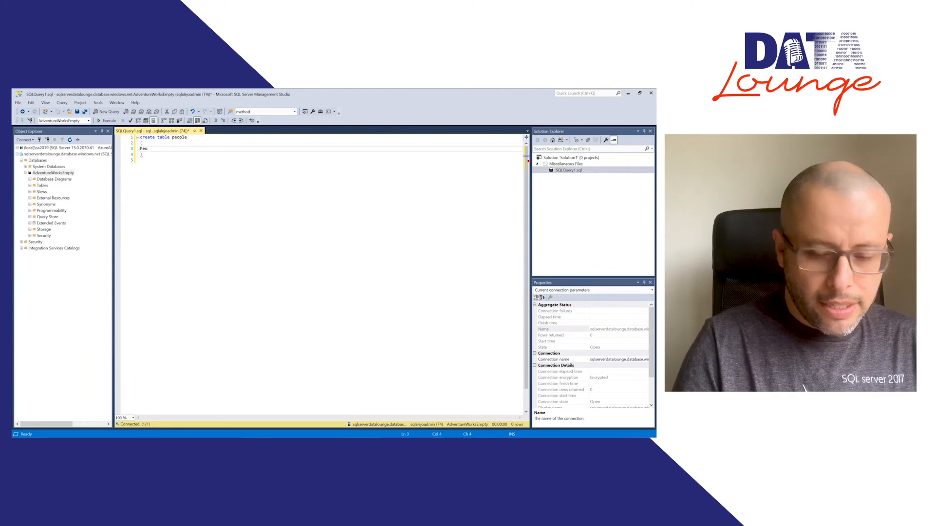
key("BackSpace")
type("person")
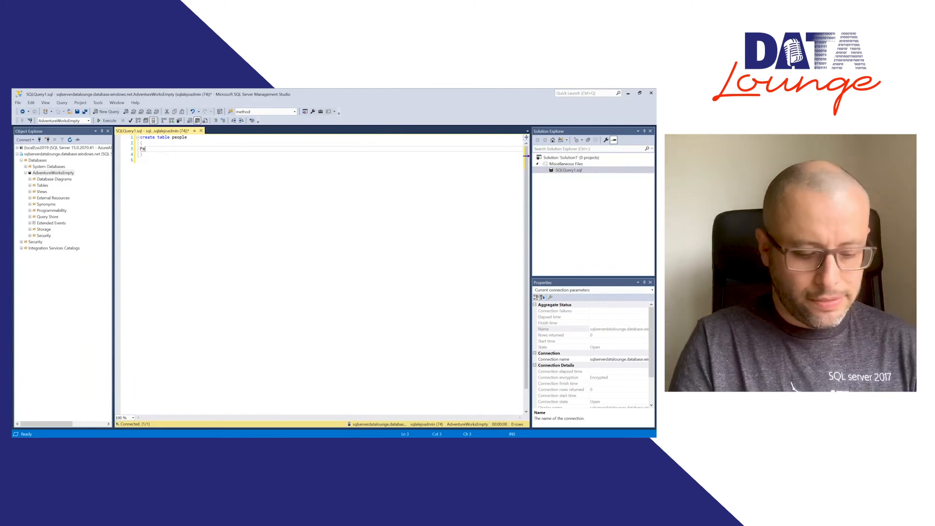
scroll(322, 273, "up", 7)
type("rs")
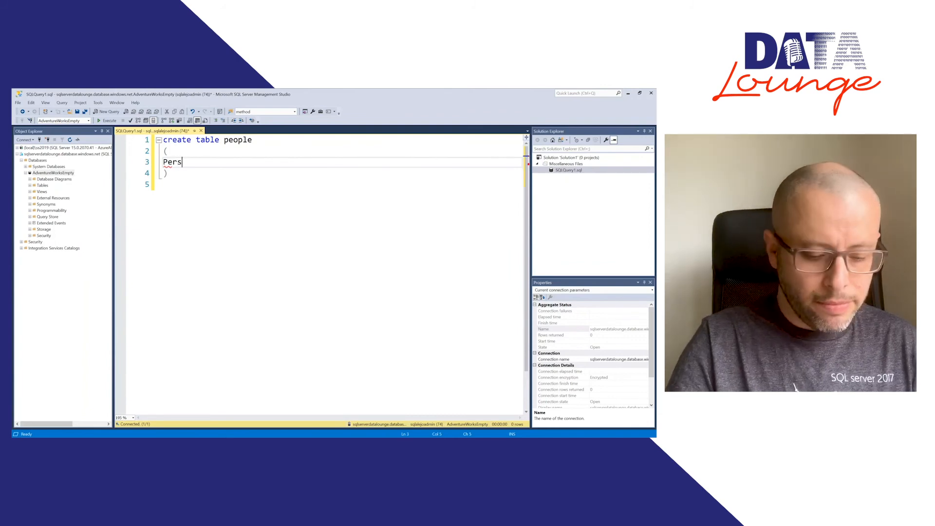
type("onID int ")
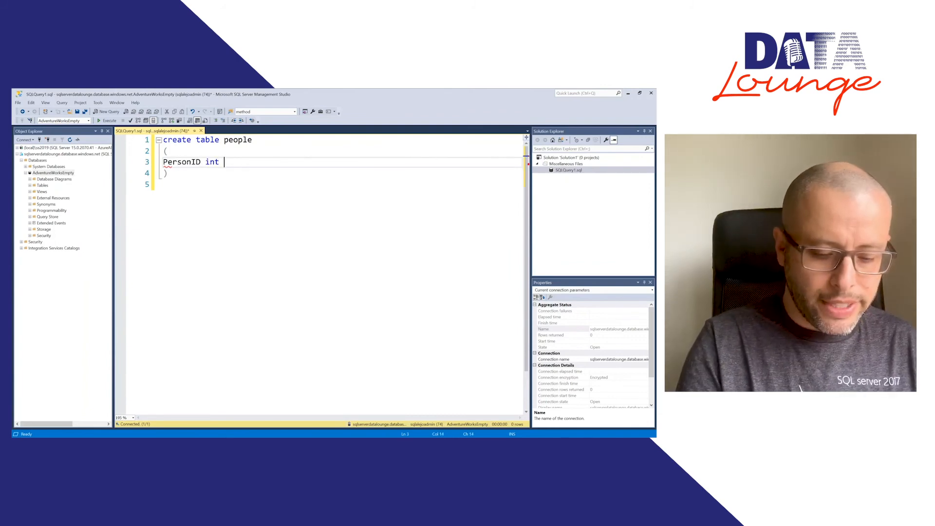
type("identity")
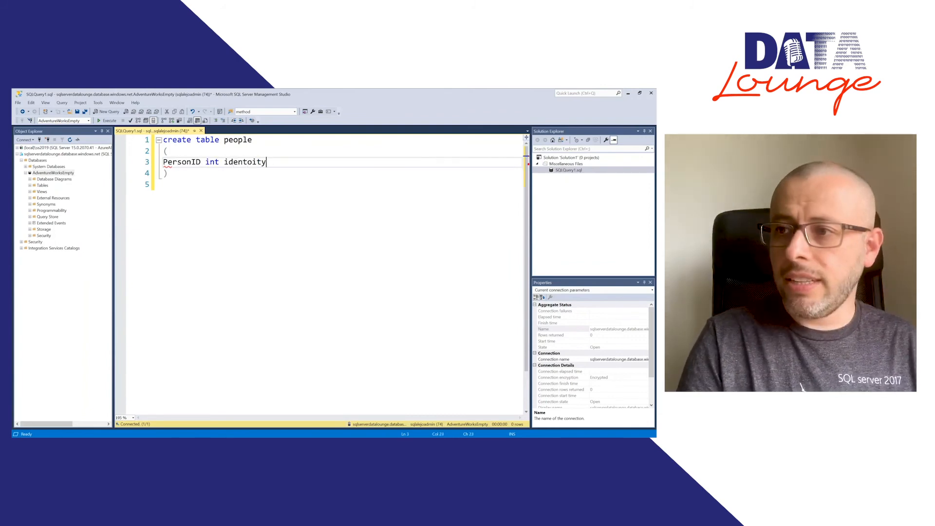
key("BackSpace")
key("BackSpace")
key("BackSpace")
type("o")
type("i")
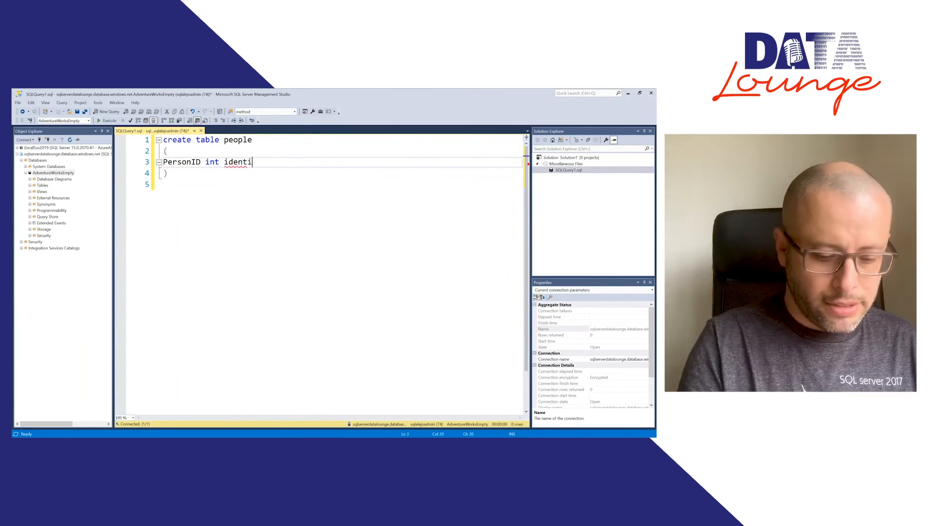
type("ty(1,1)")
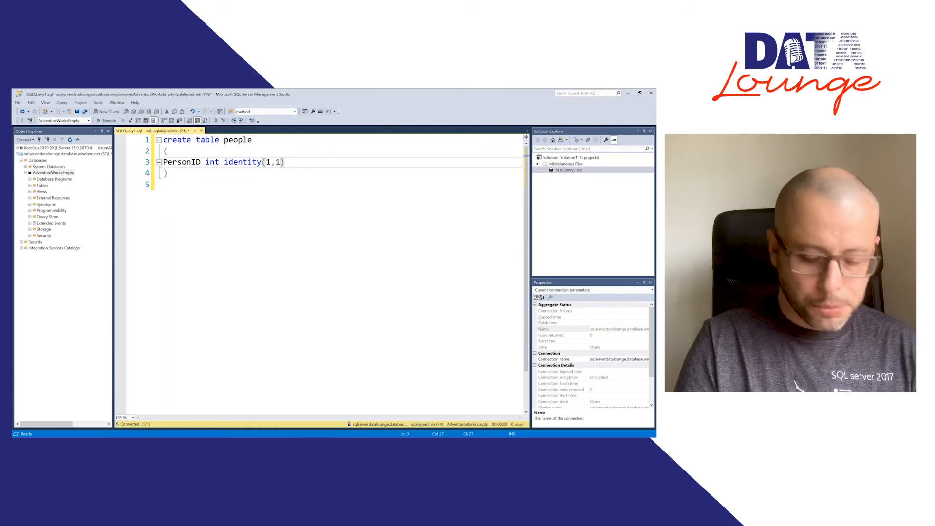
type(",")
Step: Add a second column to the people table, "PersonName varchar(40),", on its own line below PersonID
key("Return")
type("Name")
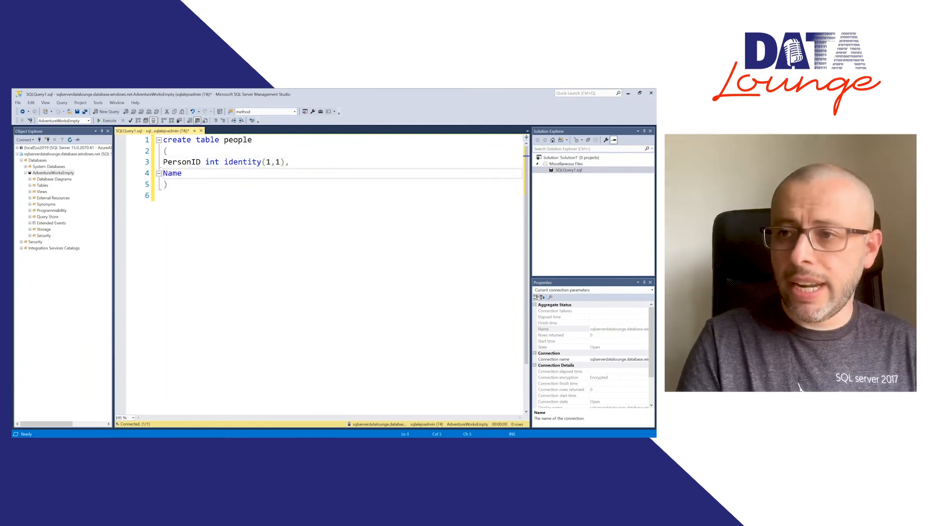
key("BackSpace")
key("BackSpace")
key("BackSpace")
key("BackSpace")
type("Pers")
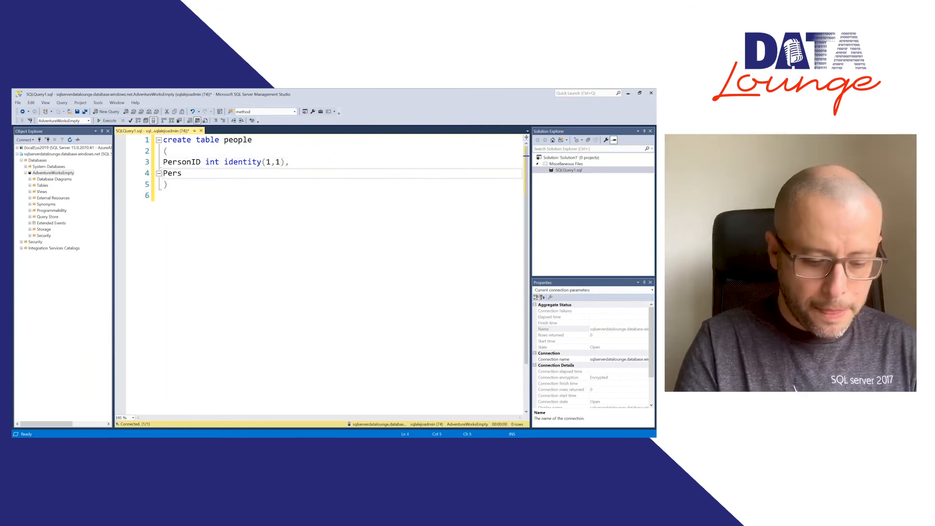
type("onName varchar(")
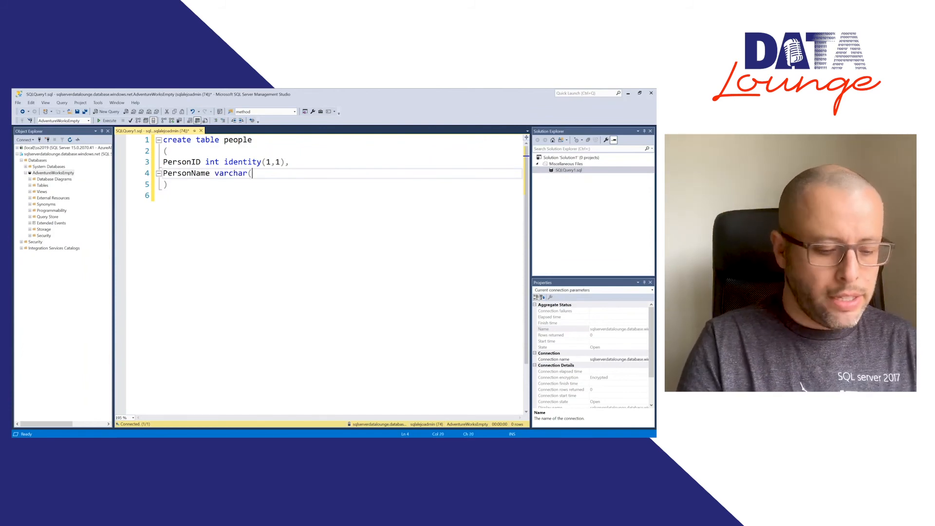
type("40),")
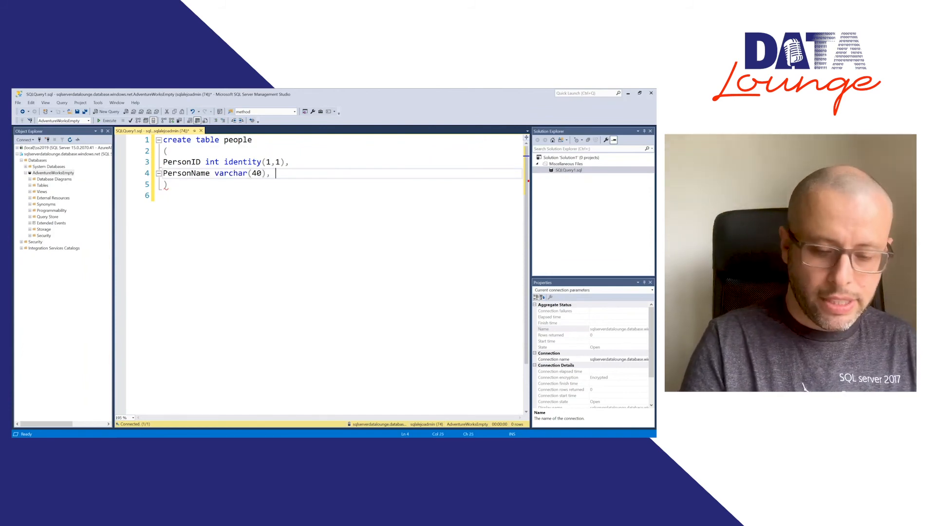
key("Return")
type("P")
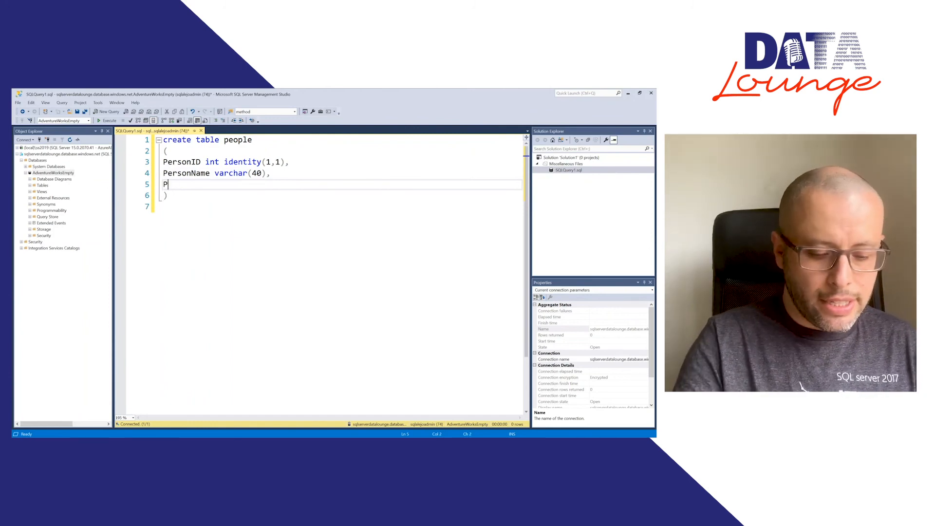
type("ersonLa")
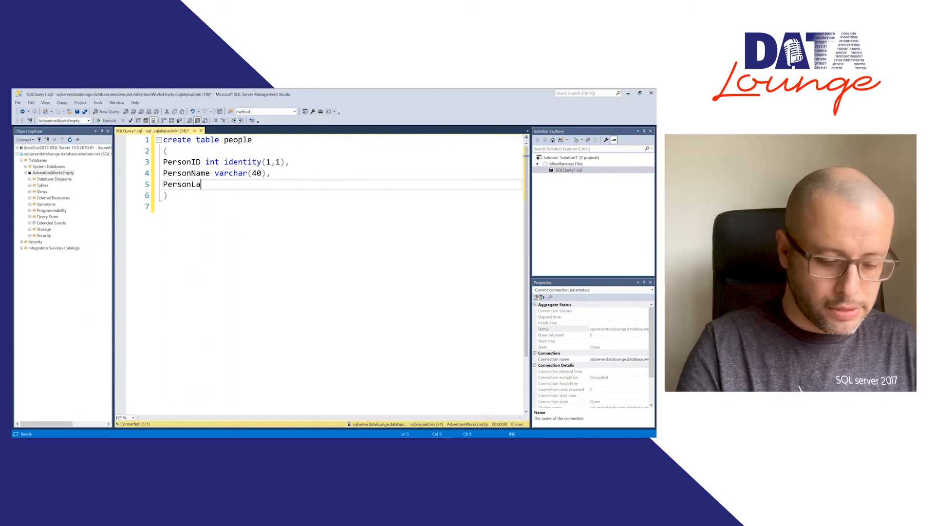
type("stName")
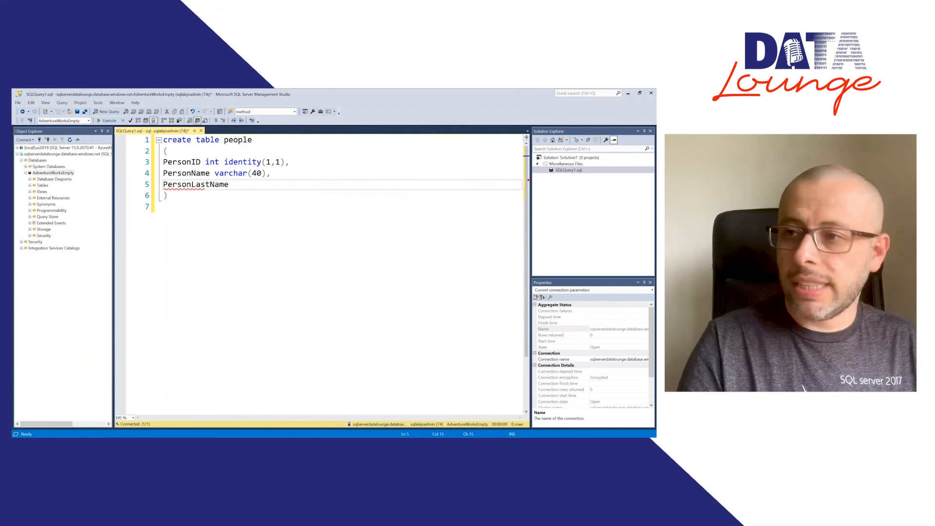
key("BackSpace")
key("BackSpace")
key("BackSpace")
key("BackSpace")
key("shift+Home")
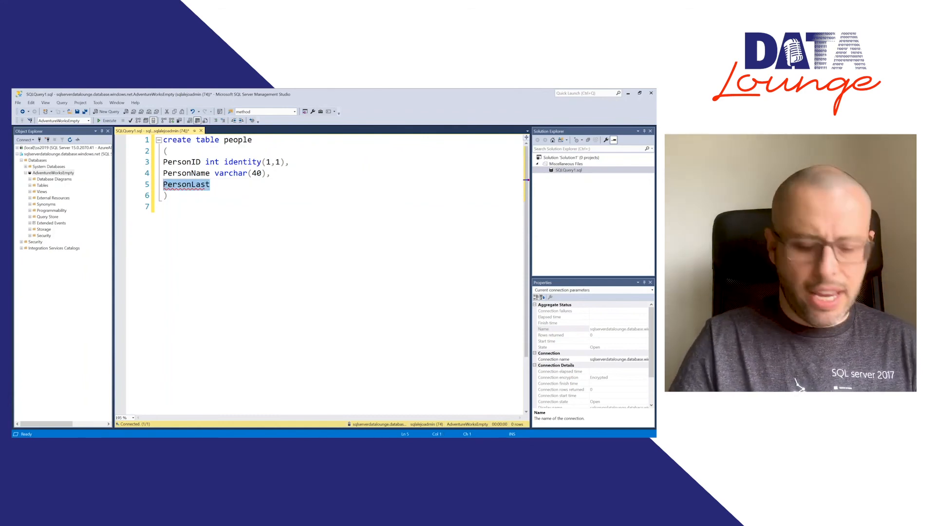
Step: Enter the third column line as "Age int)" and try to execute the create table statement
type("Age ")
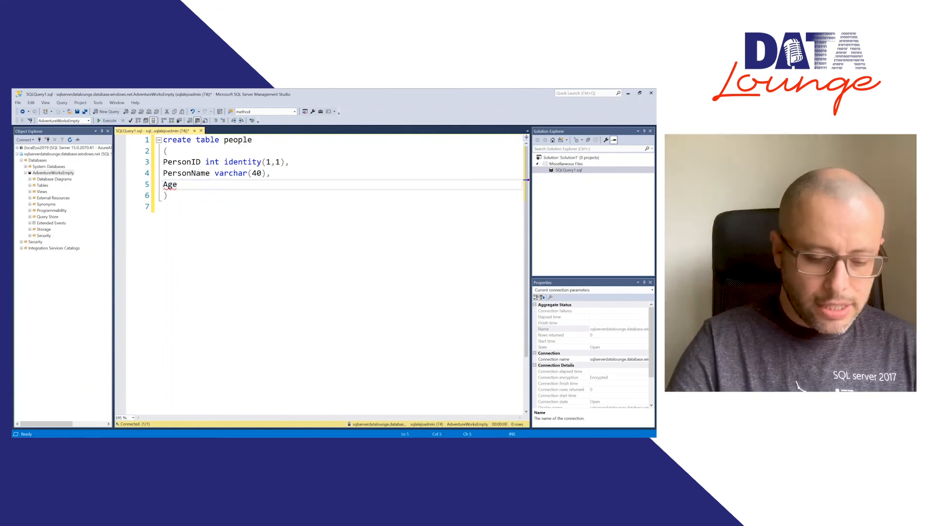
type("int)")
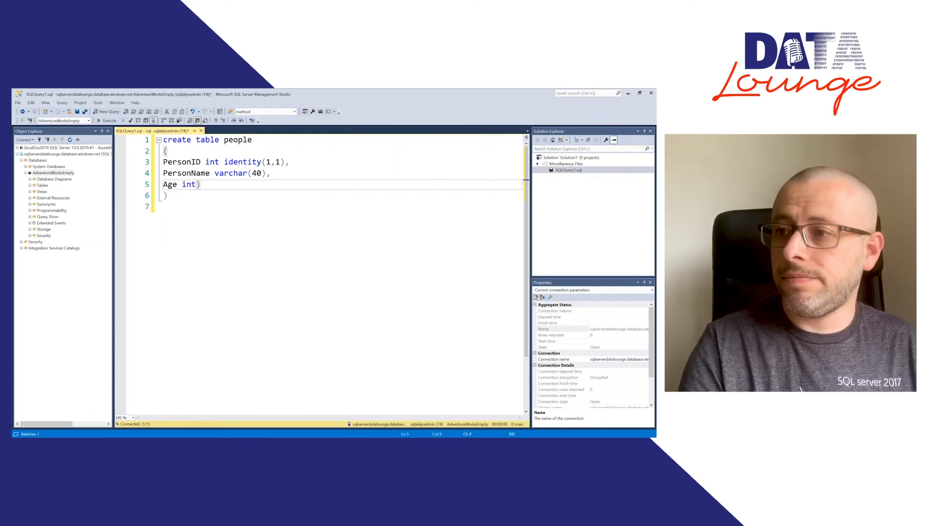
key("Down")
key("Down")
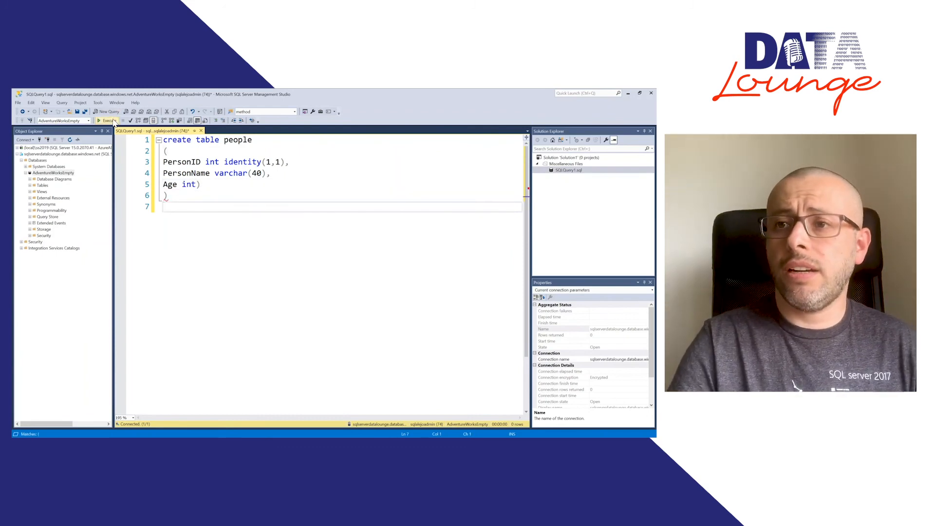
left_click(113, 121)
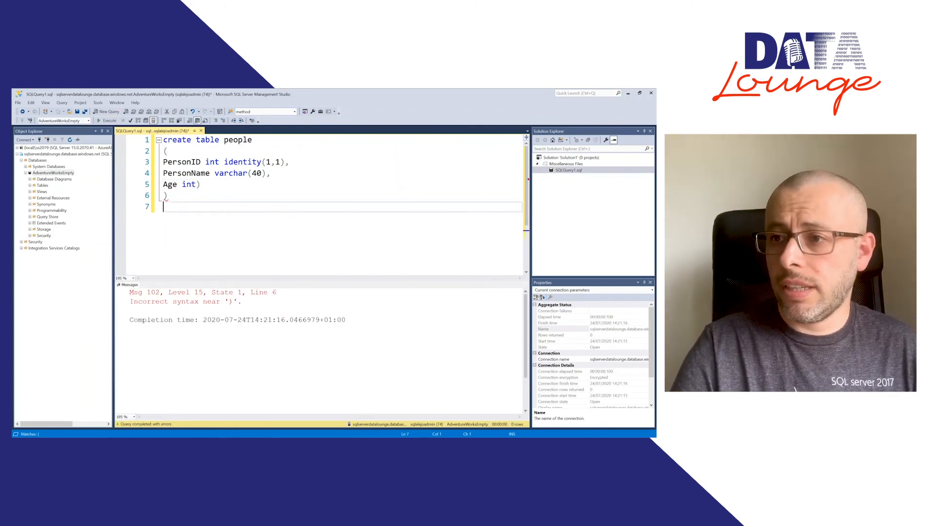
Step: Remove the surplus closing parenthesis after "Age int" and execute the create table statement
key("Up")
key("Right")
key("Up")
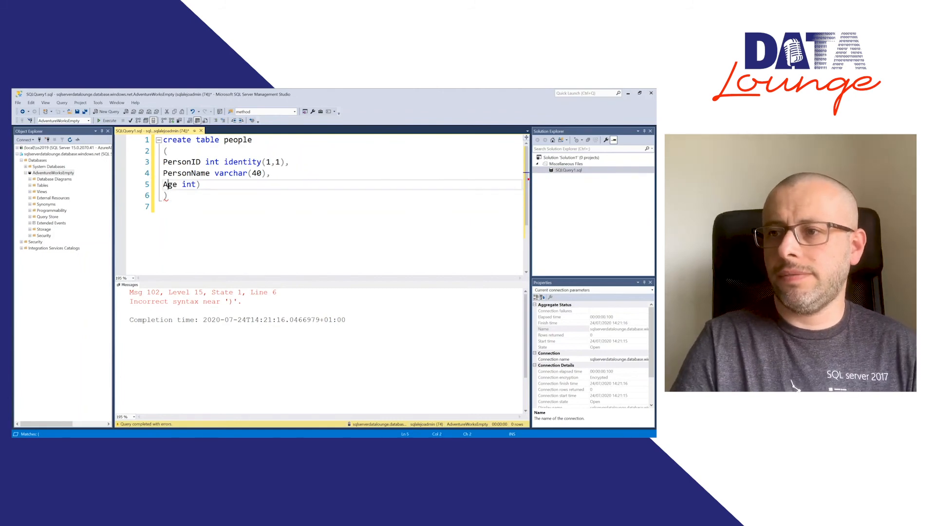
key("End")
key("BackSpace")
key("Down")
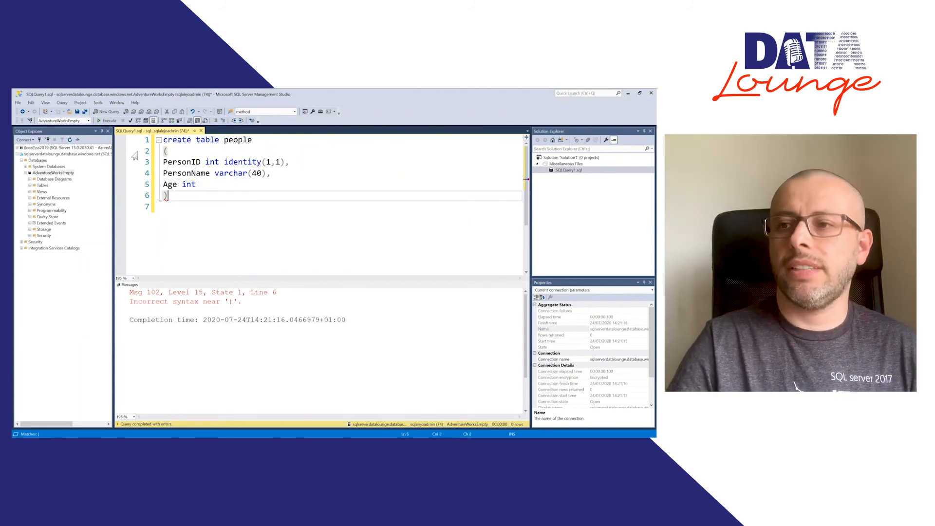
key("F5")
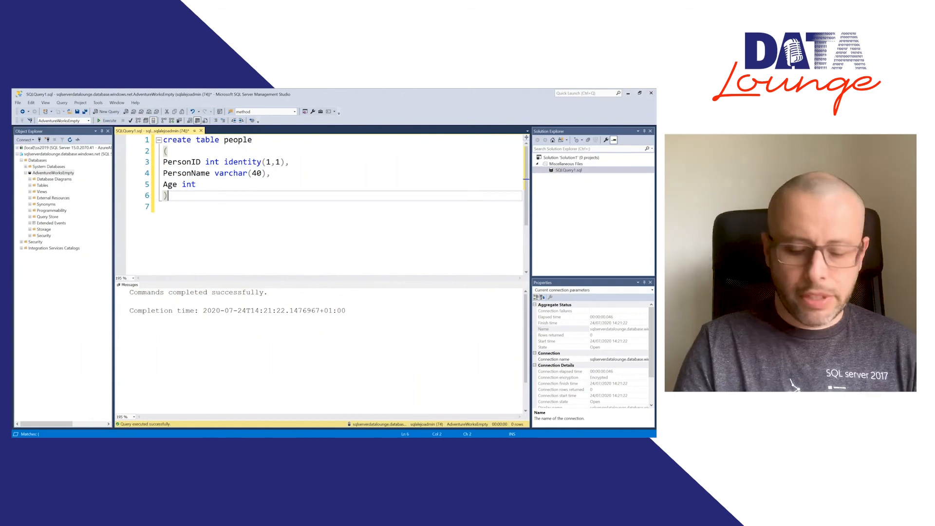
Step: Write the query "select * from people" a few lines below the create table statement
key("Return")
key("Return")
key("Return")
type("select * ")
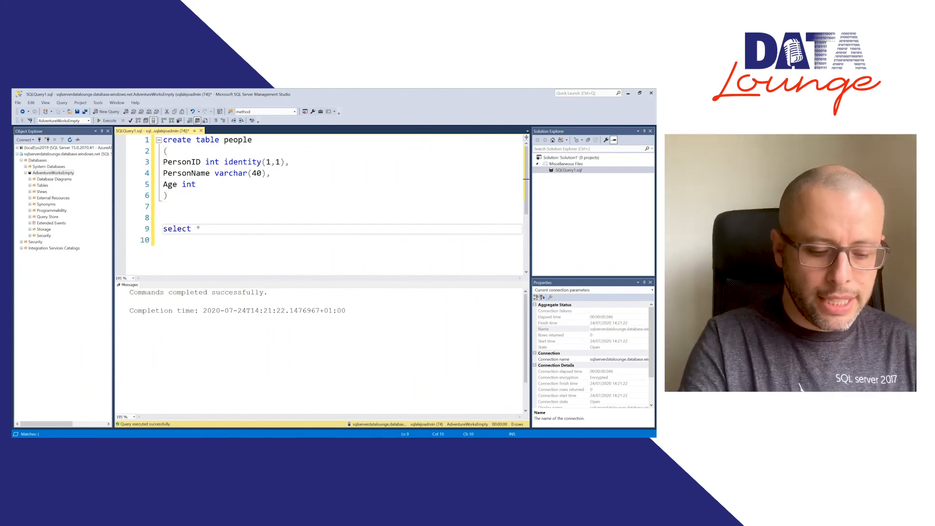
type("from people")
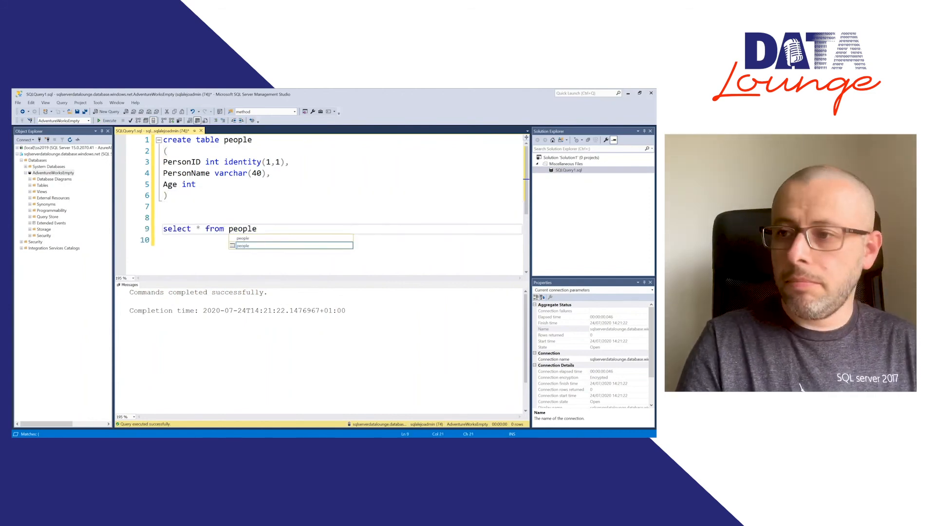
key("Up")
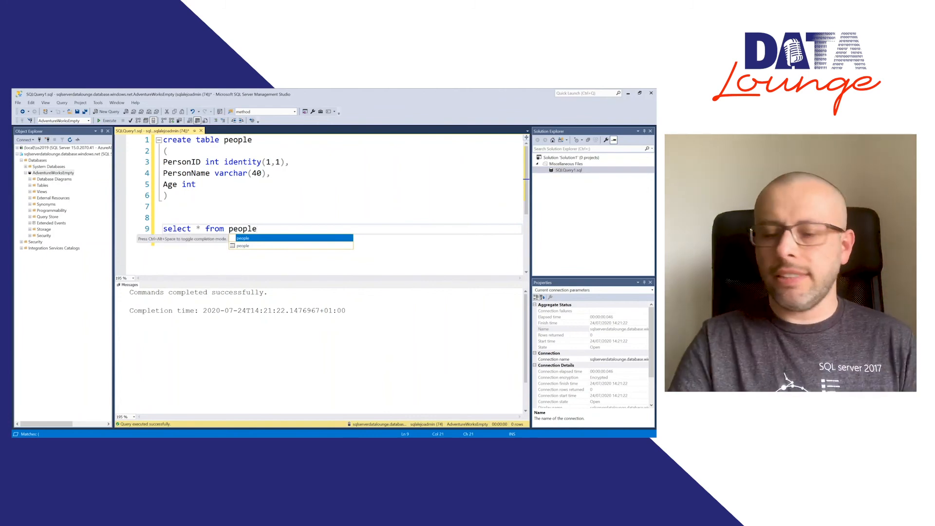
key("Down")
key("Return")
Step: Execute only the "select * from people" query and clear the selection
key("shift+Up")
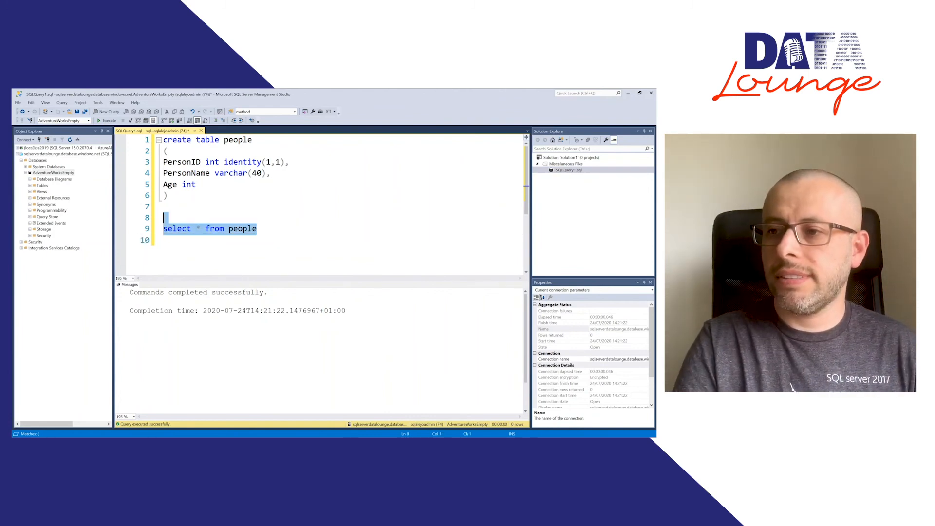
left_click(108, 121)
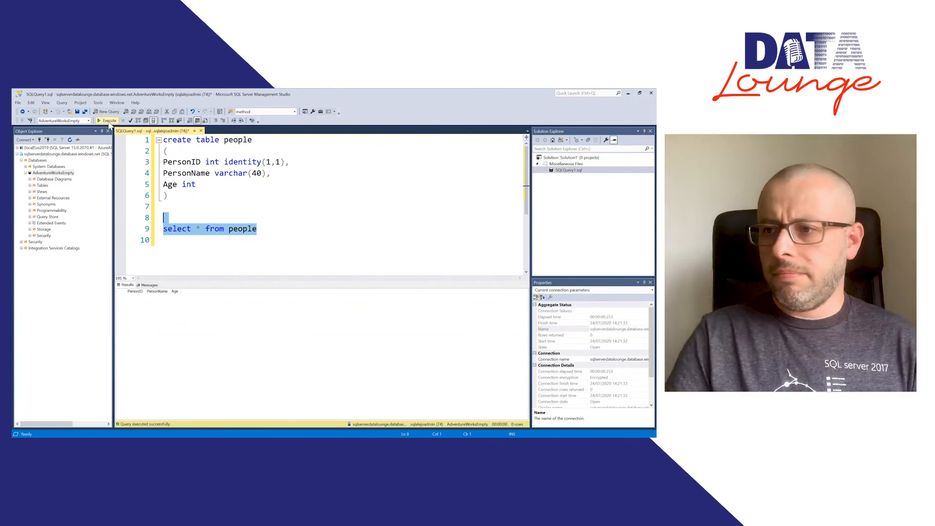
key("Down")
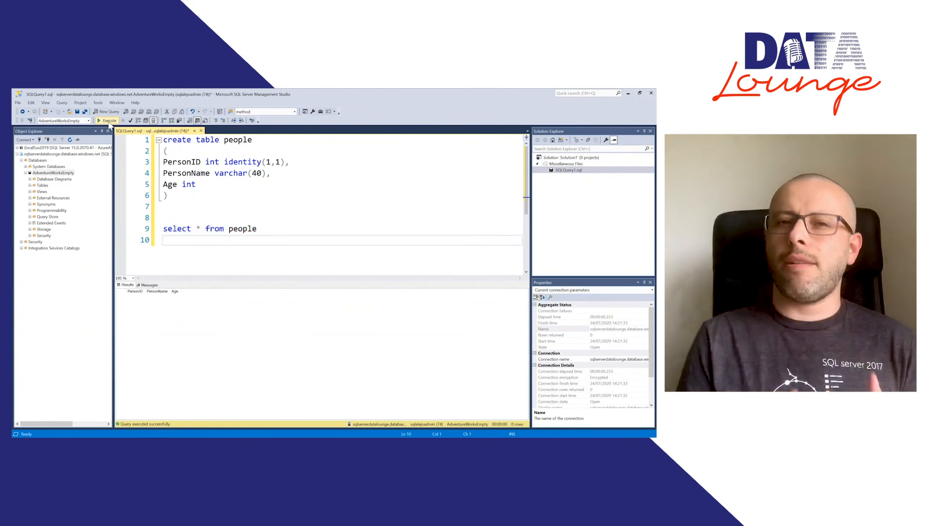